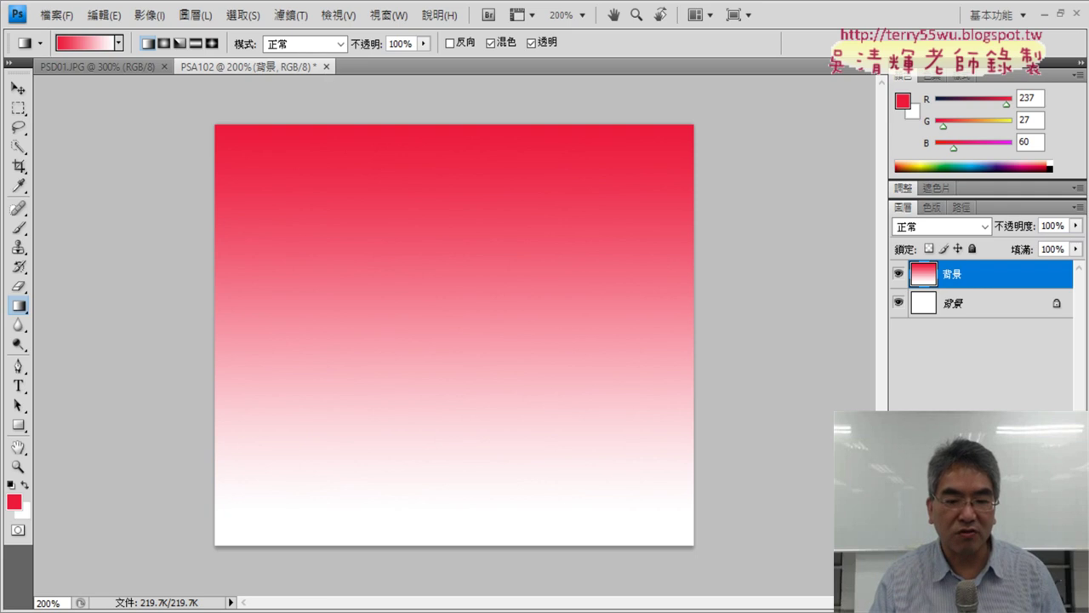
- Switch to the TQC PHOTOSHOP CS4.pdf exam instructions from the taskbar
left_click(471, 572)
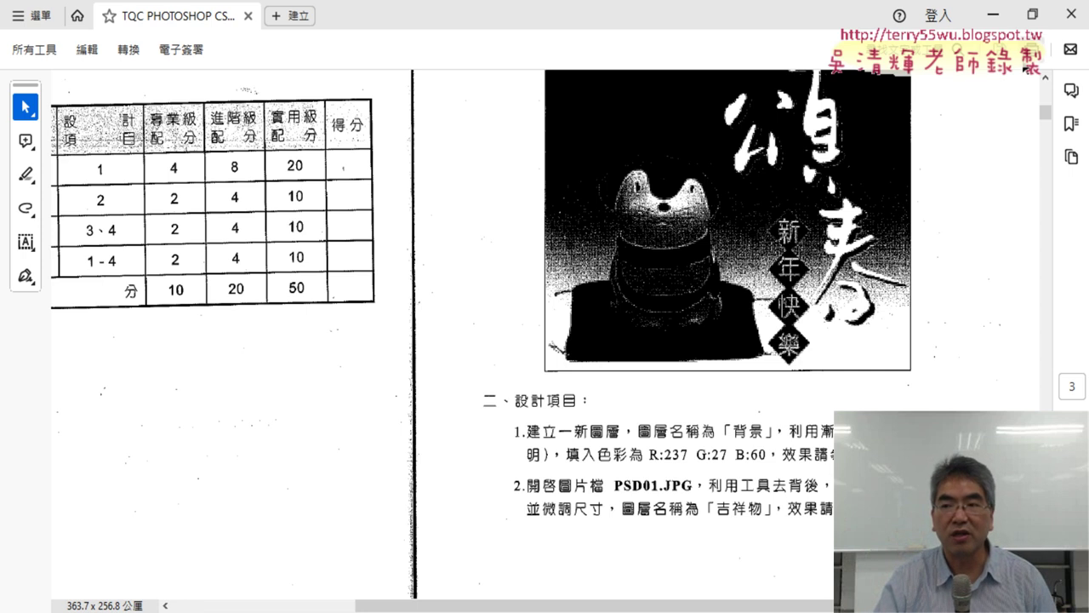
- Minimize the exam PDF reader to return to the PSA102 gradient card
left_click(992, 15)
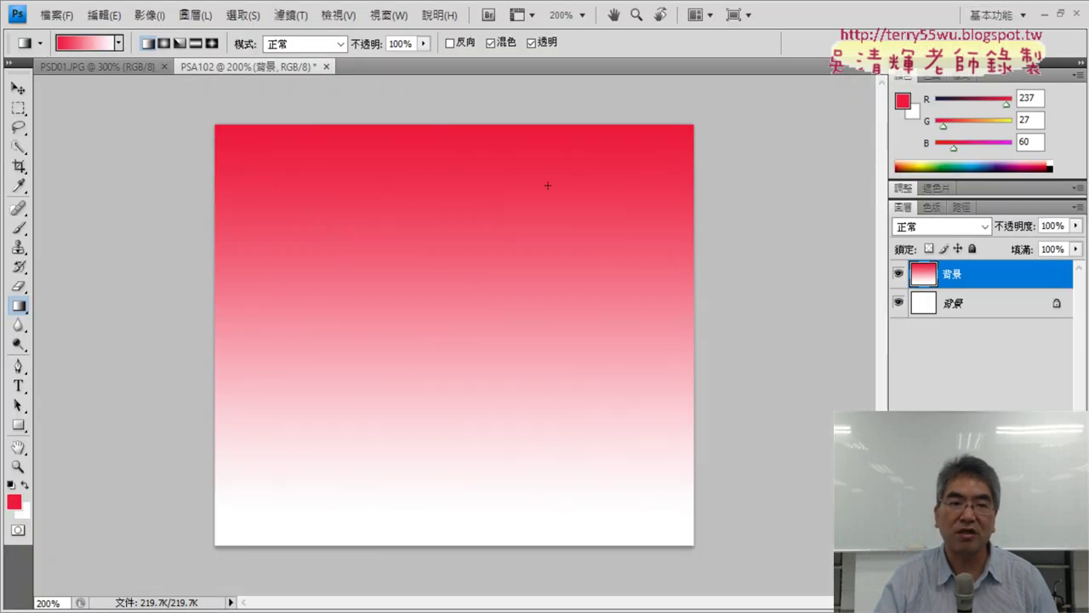
- Open PSD01.JPG from the 102 folder through File > Open
left_click(56, 14)
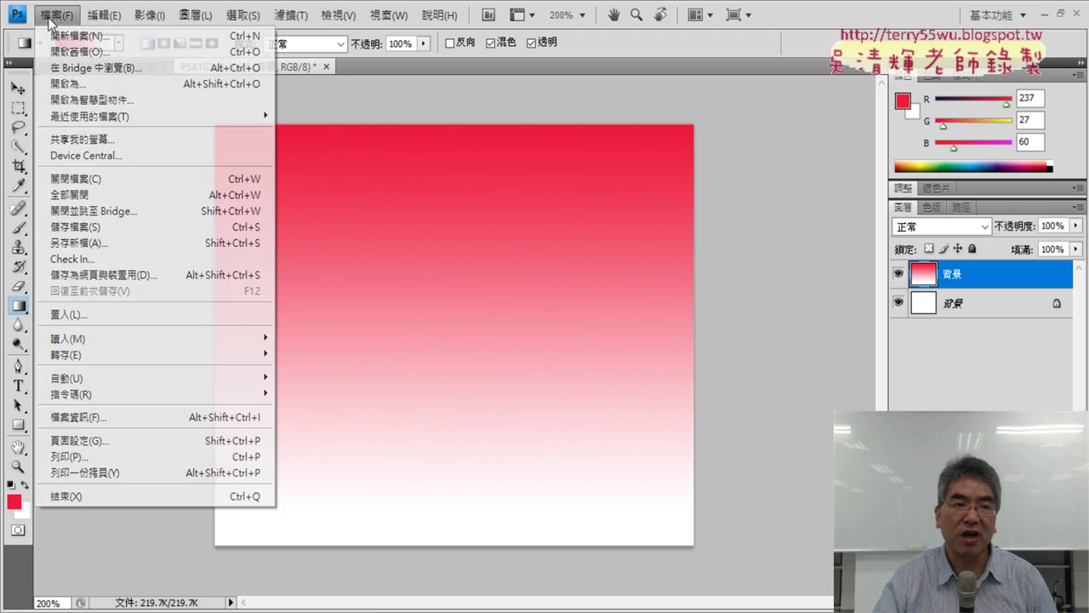
left_click(75, 53)
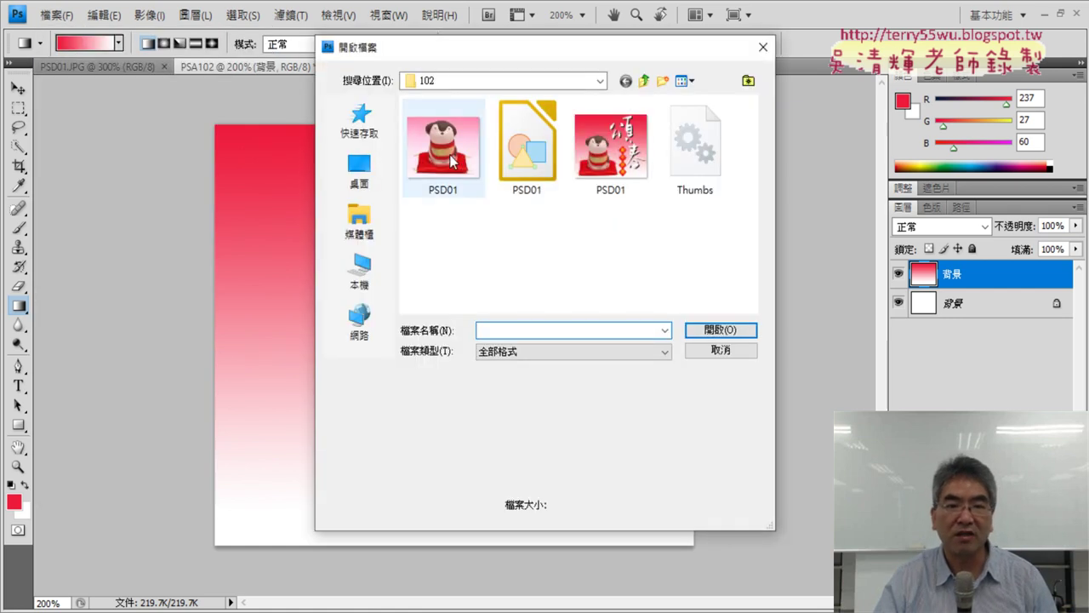
left_click(444, 162)
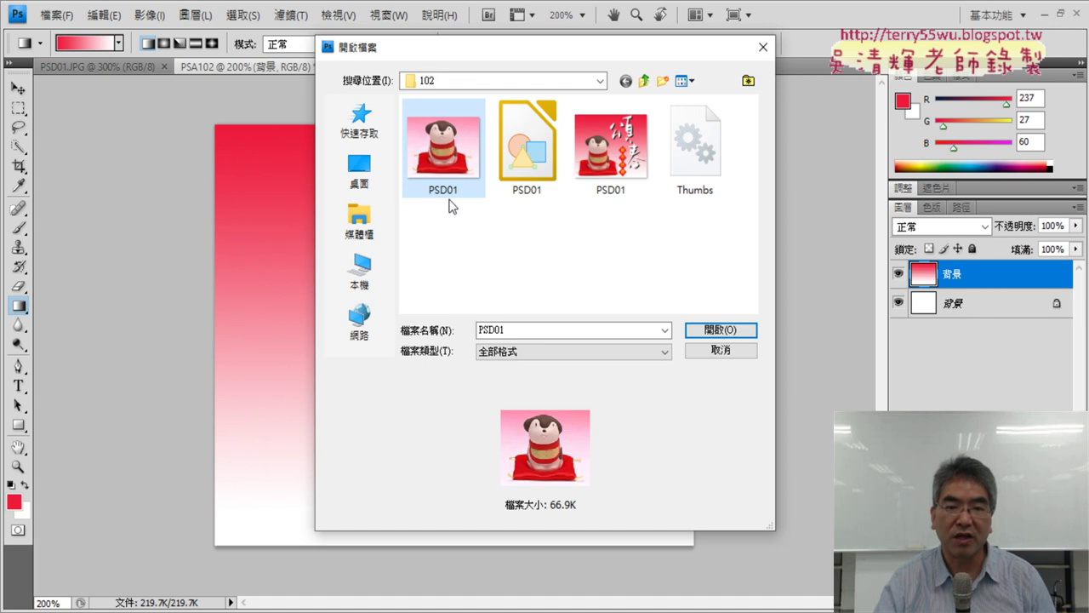
mouse_move(443, 190)
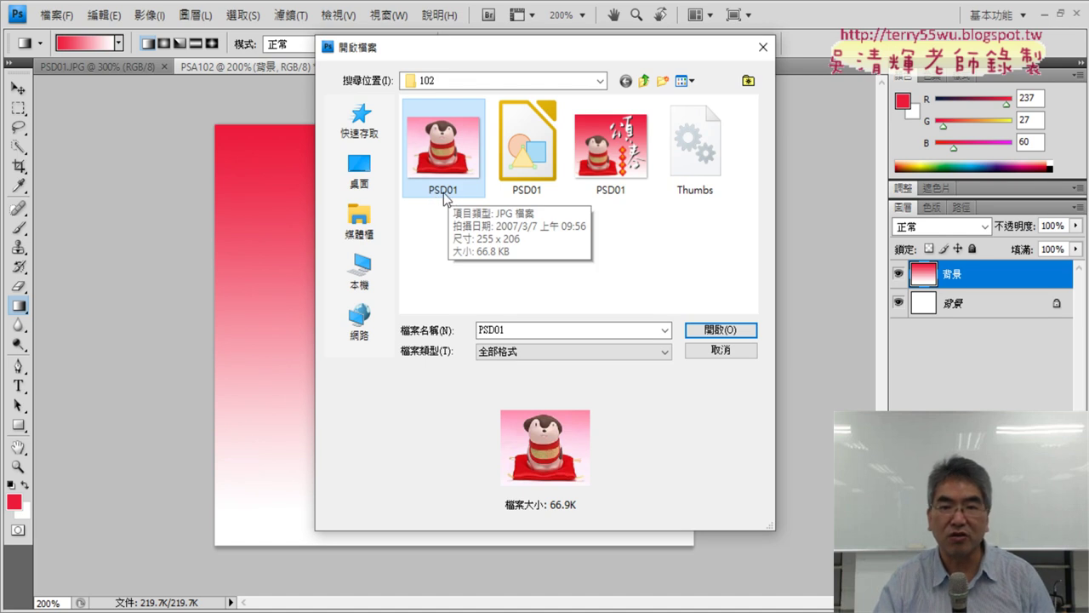
left_click(692, 82)
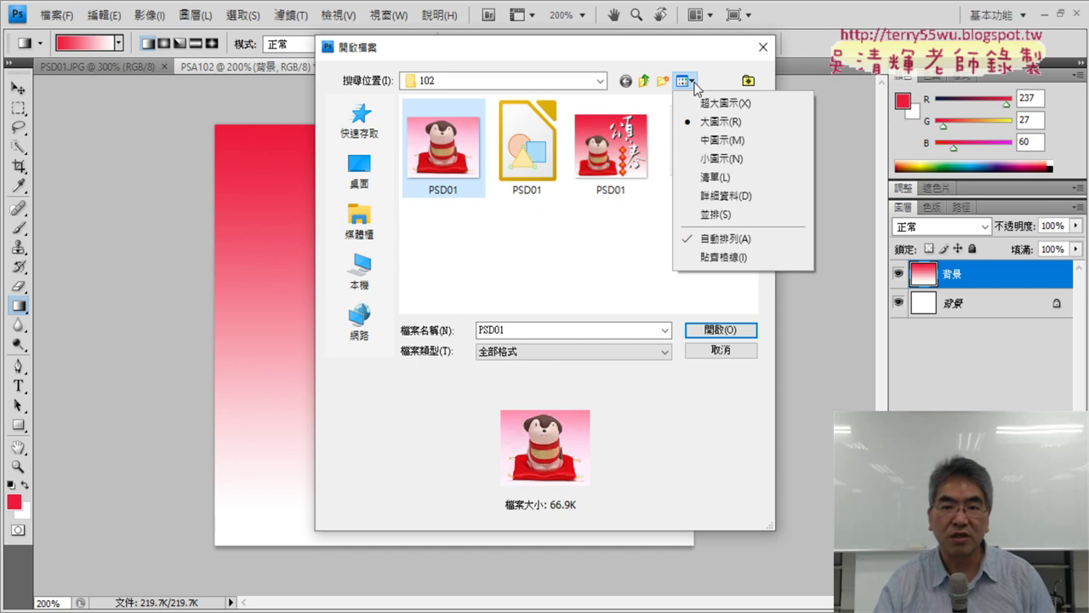
left_click(441, 193)
left_click(468, 161)
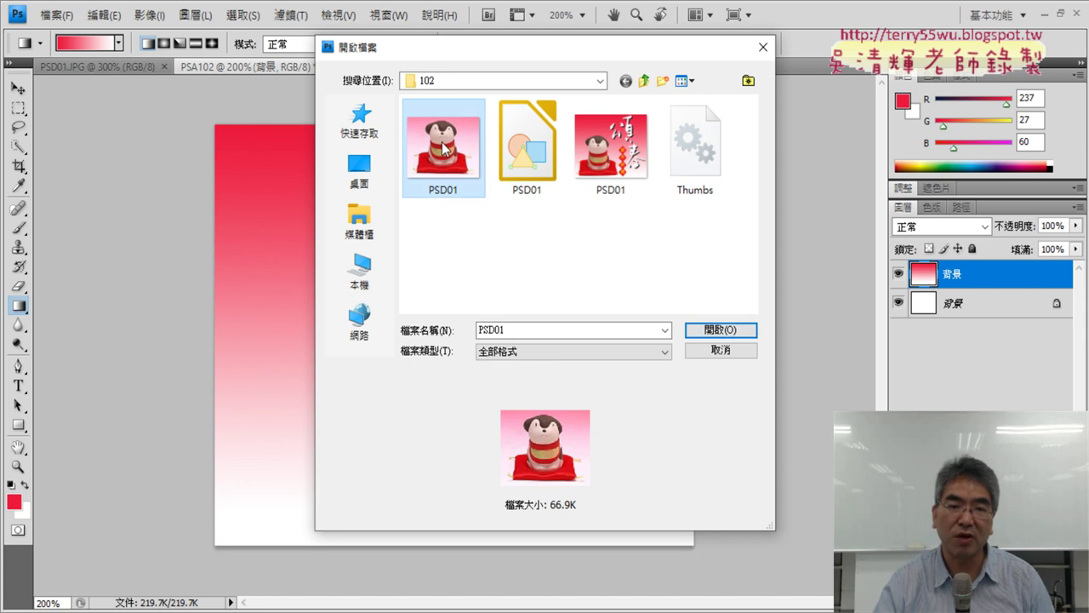
mouse_move(443, 146)
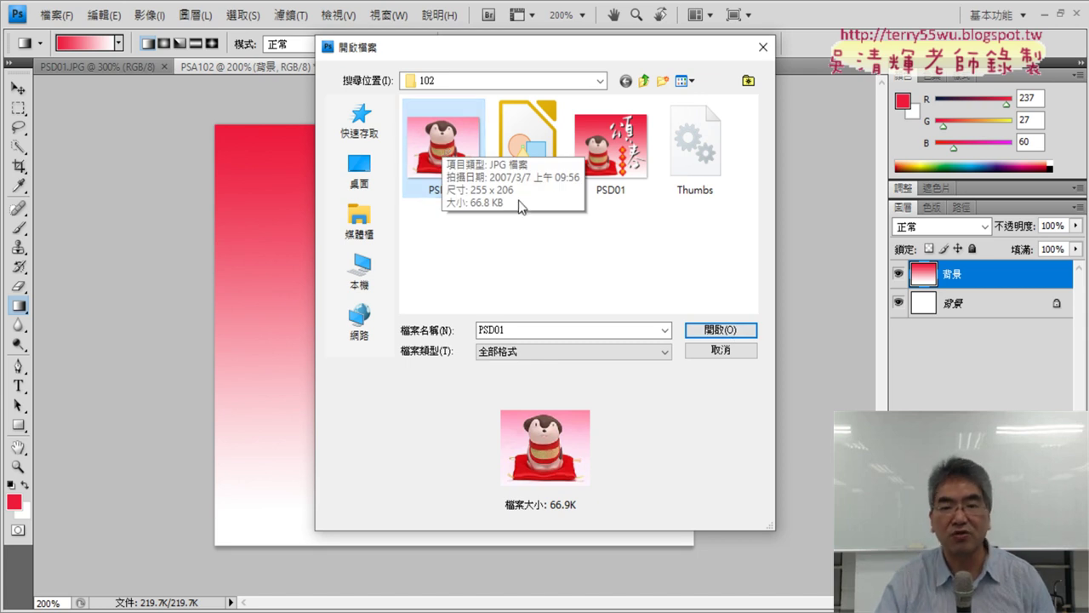
left_click(720, 329)
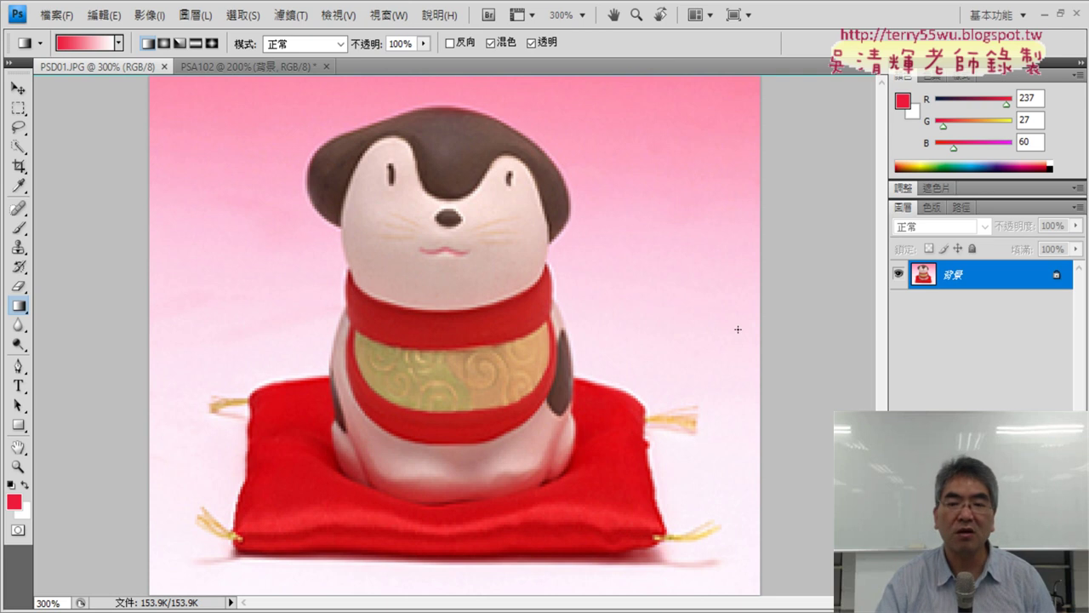
- Zoom out and back in on the mascot photo and reveal the Lasso tool variants
key("ctrl+minus")
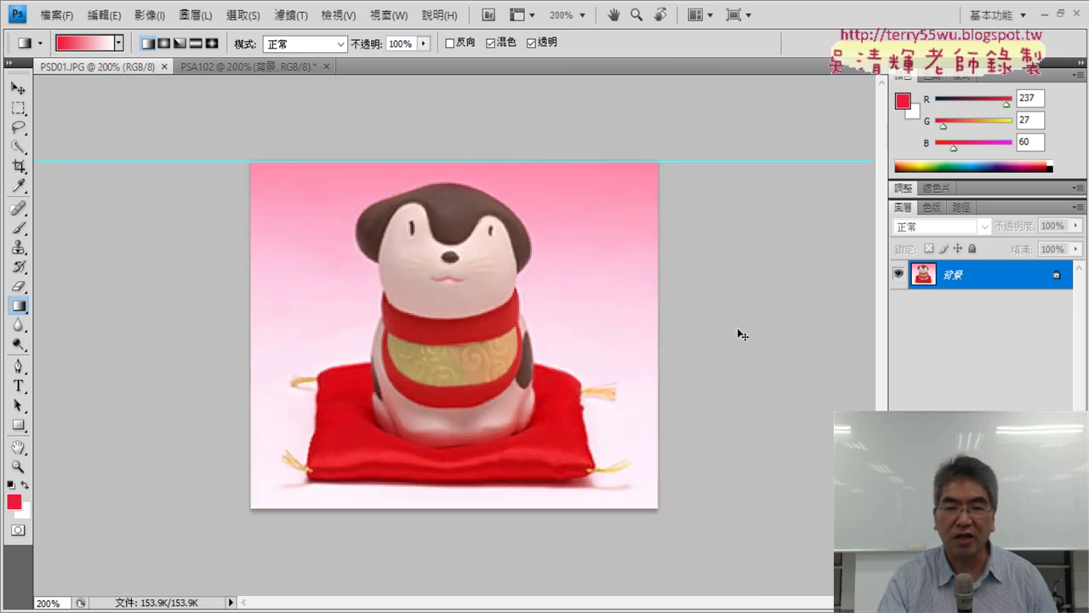
key("ctrl+minus")
key("ctrl+plus")
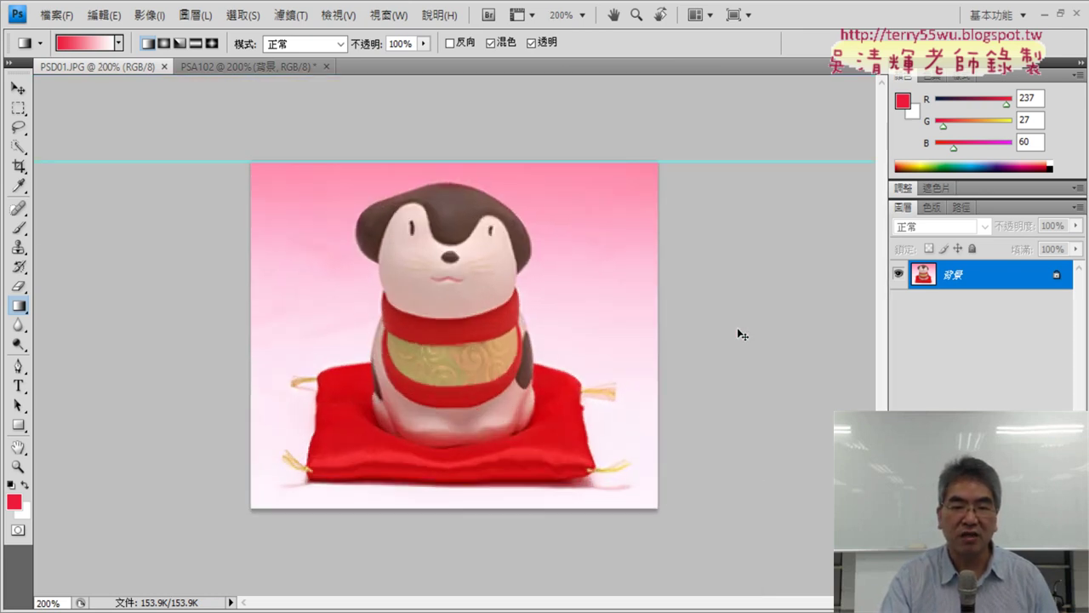
key("ctrl+plus")
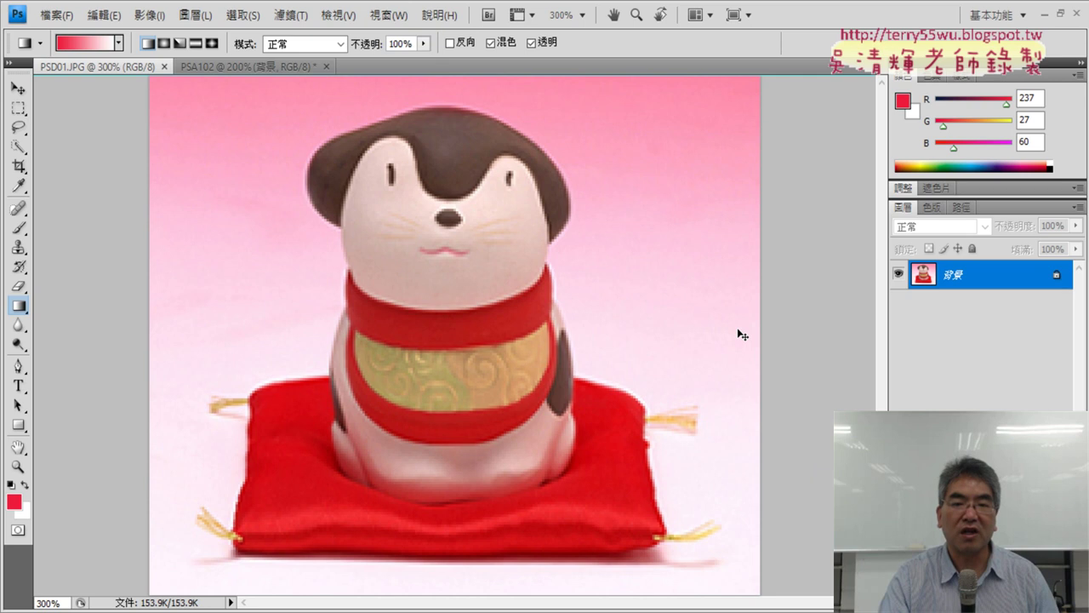
key("ctrl+minus")
key("ctrl+minus")
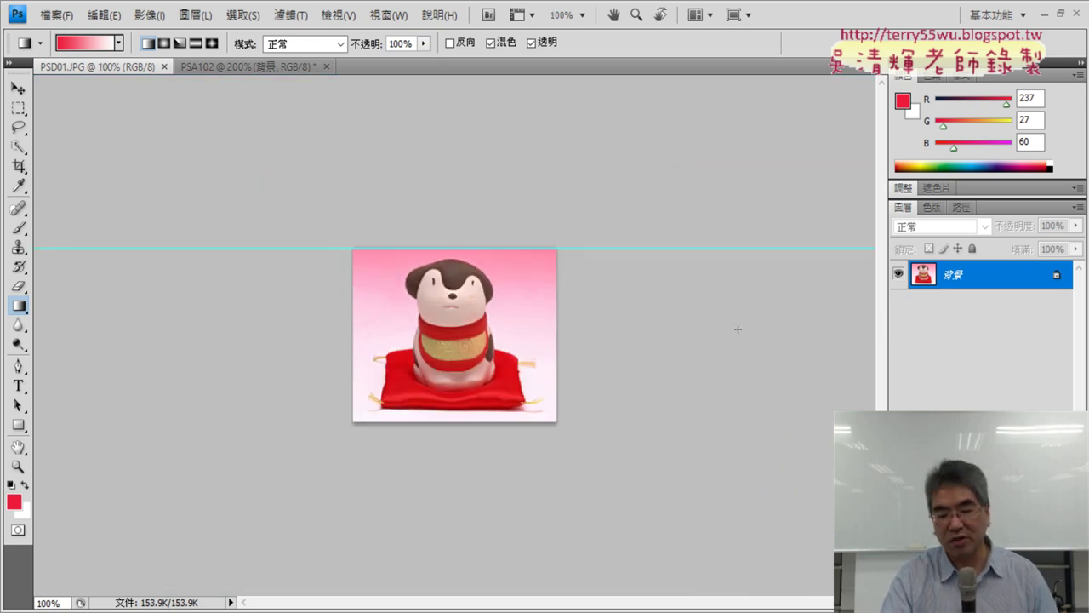
key("ctrl+plus")
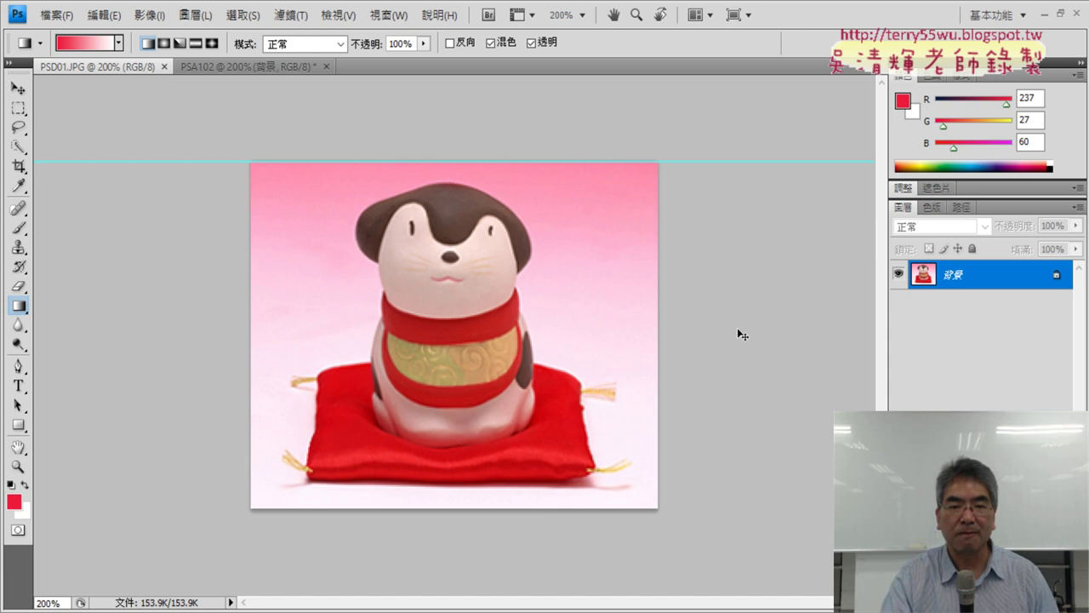
key("ctrl+plus")
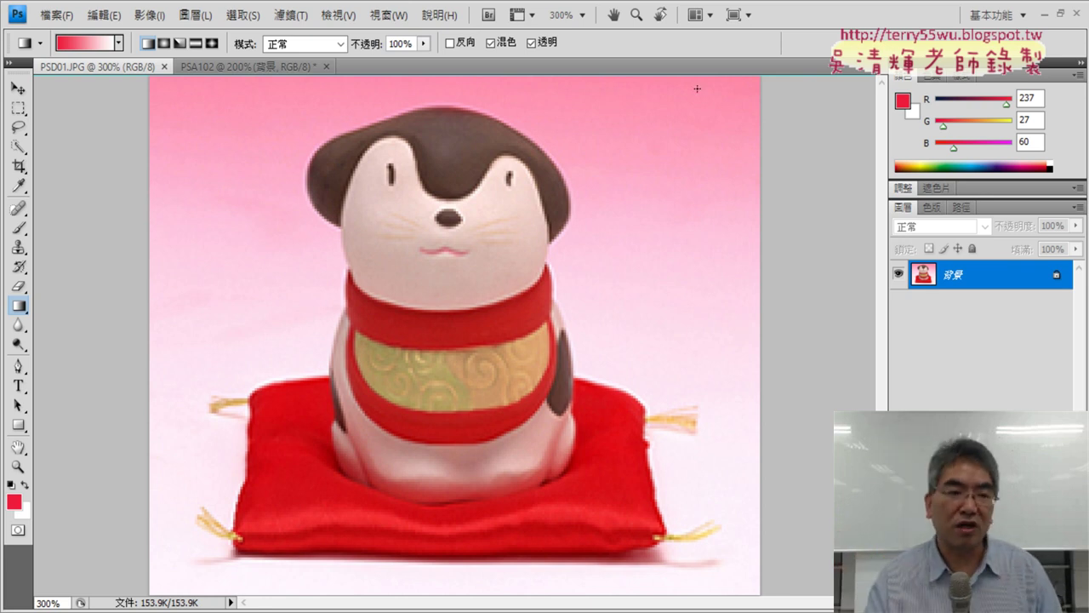
left_click_drag(19, 128, 78, 129)
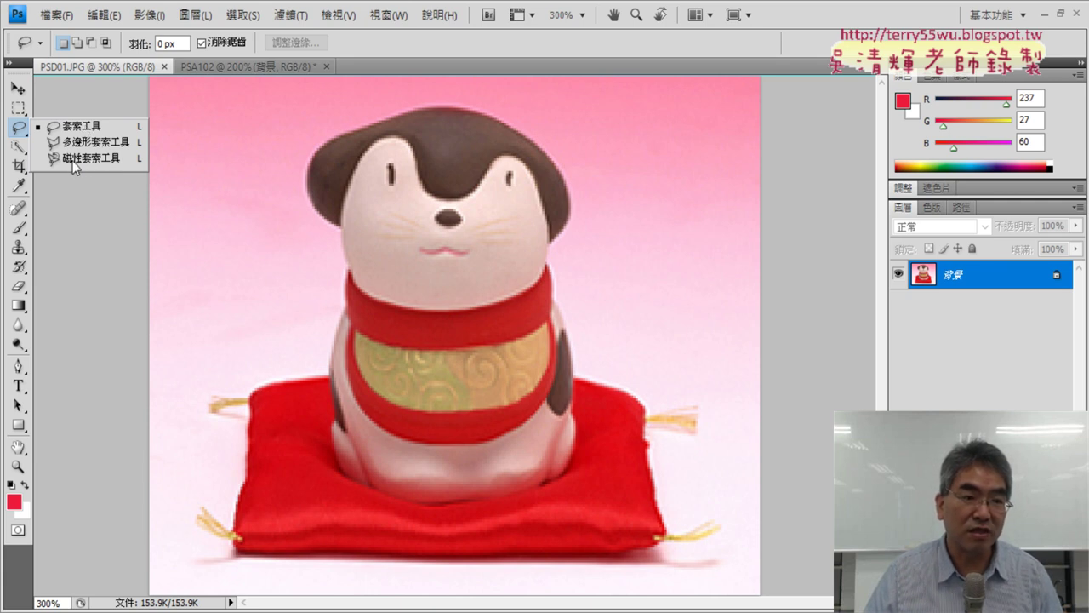
left_click(77, 161)
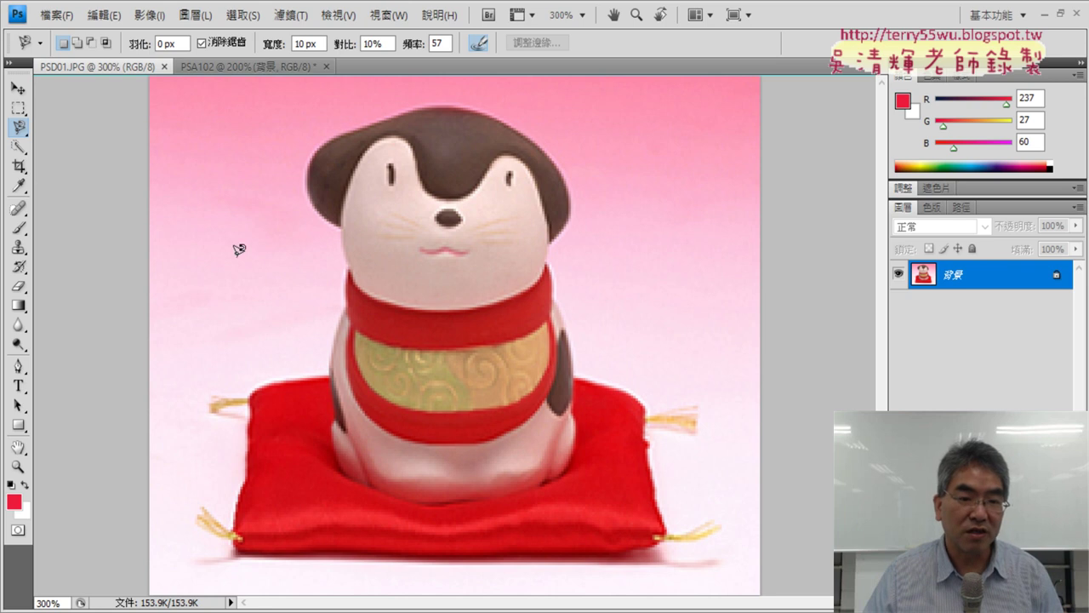
left_click(338, 319)
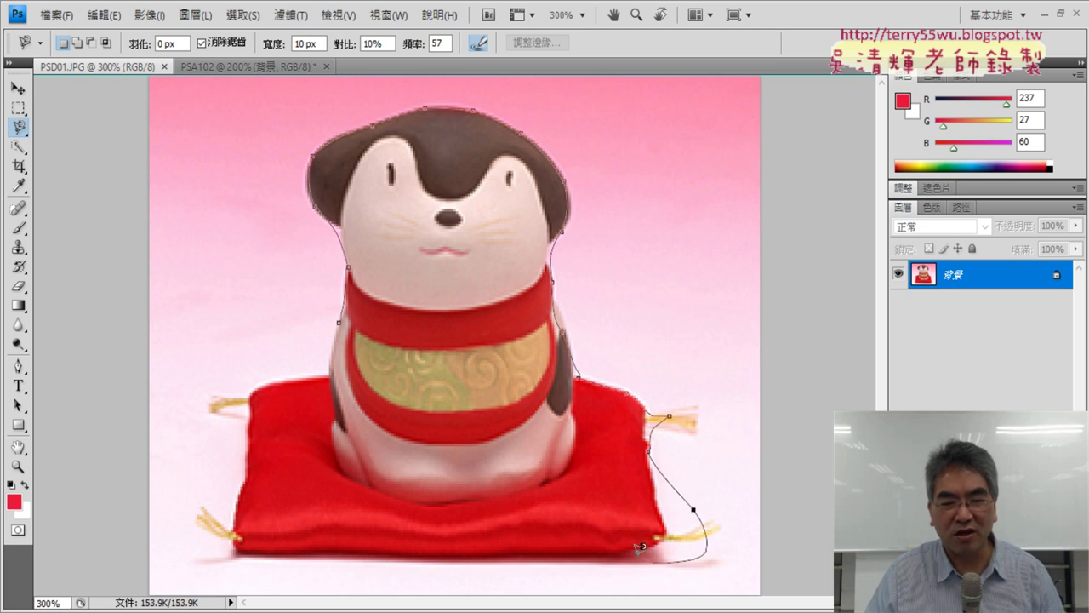
left_click(310, 287)
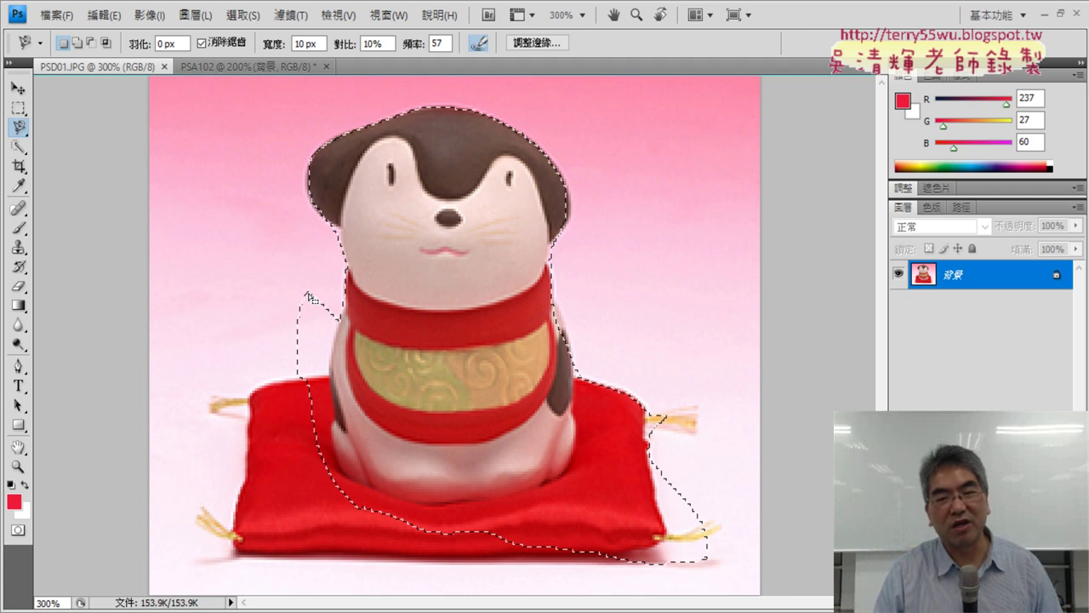
right_click(505, 195)
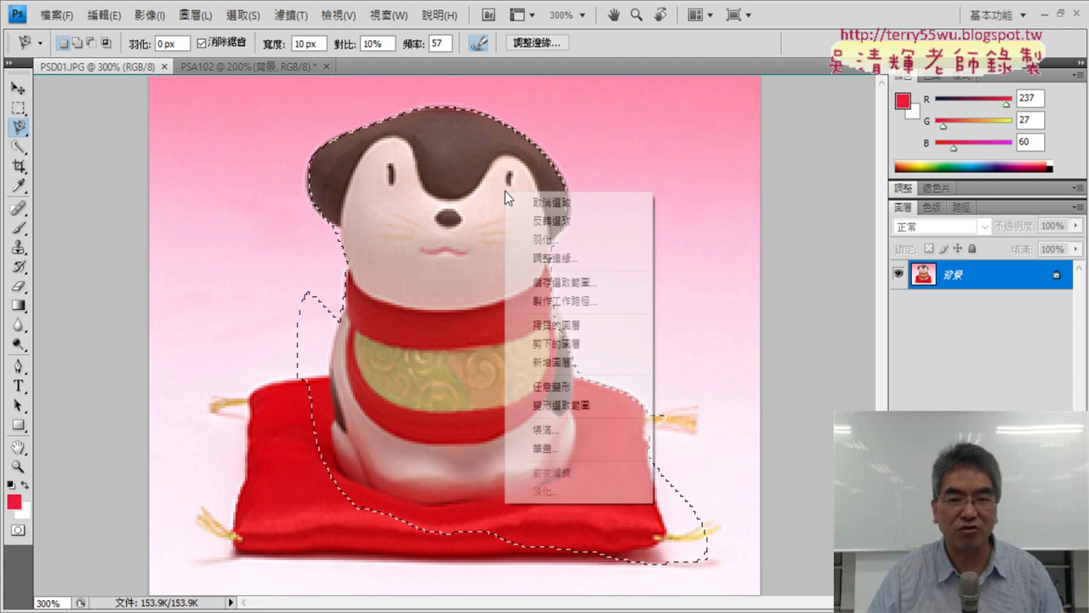
left_click(548, 202)
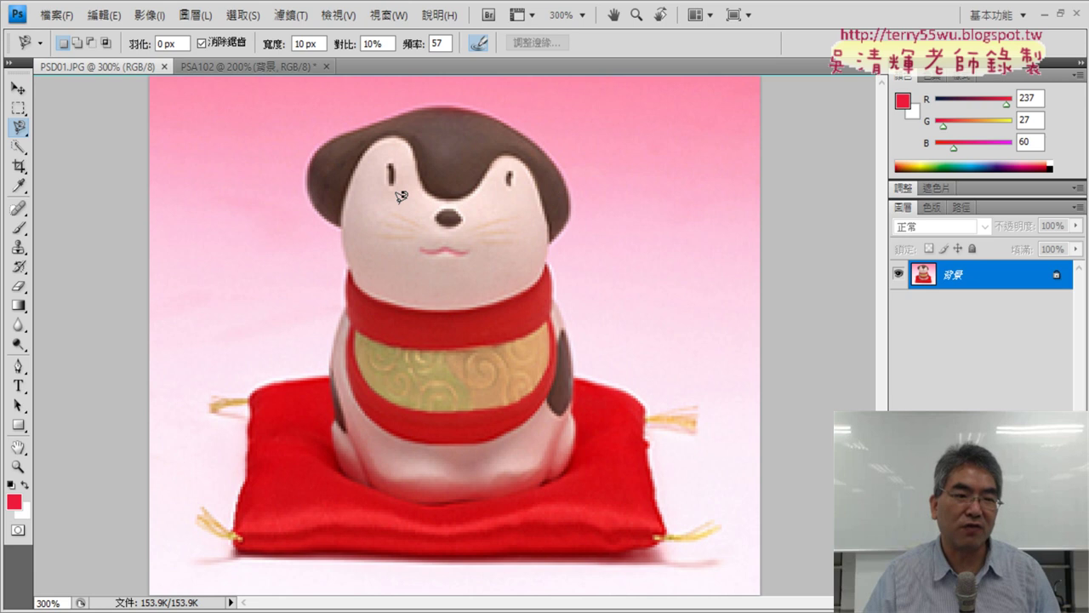
left_click(18, 128)
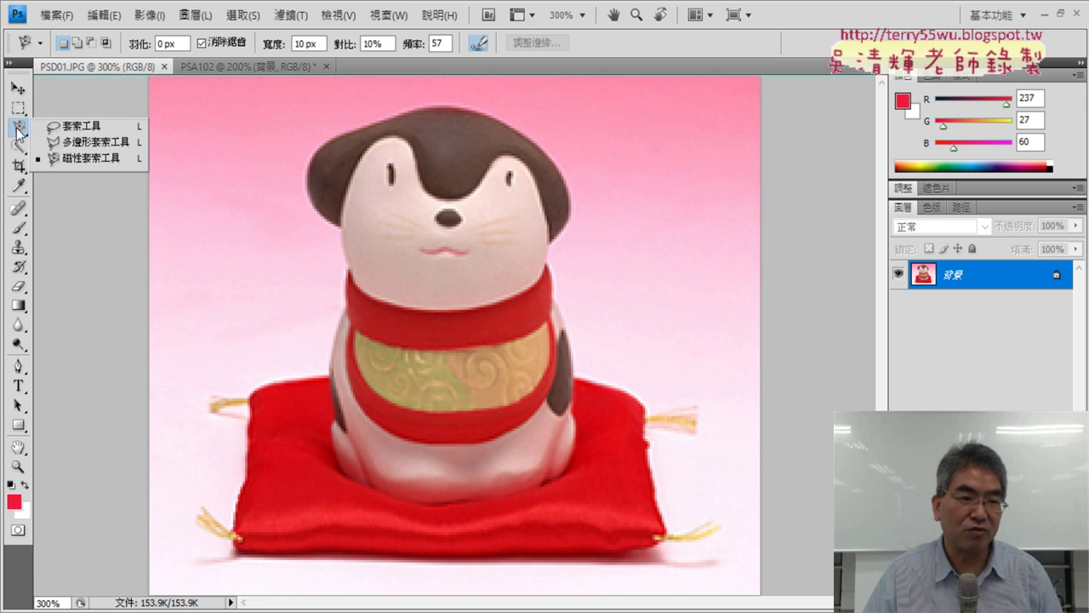
- Switch from the freehand Lasso to the Quick Selection tool
left_click(64, 127)
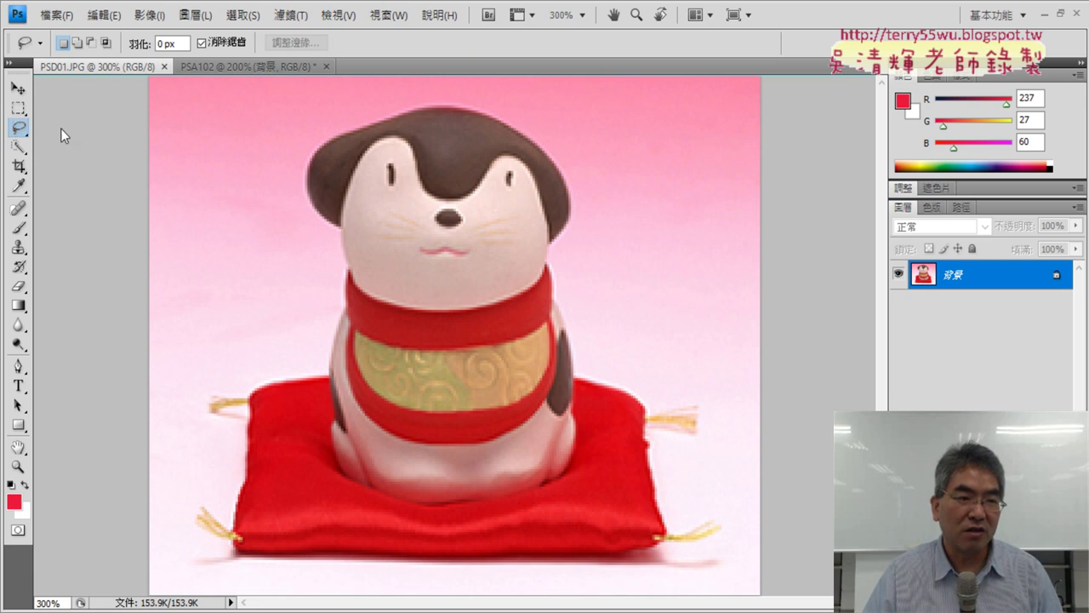
left_click(20, 149)
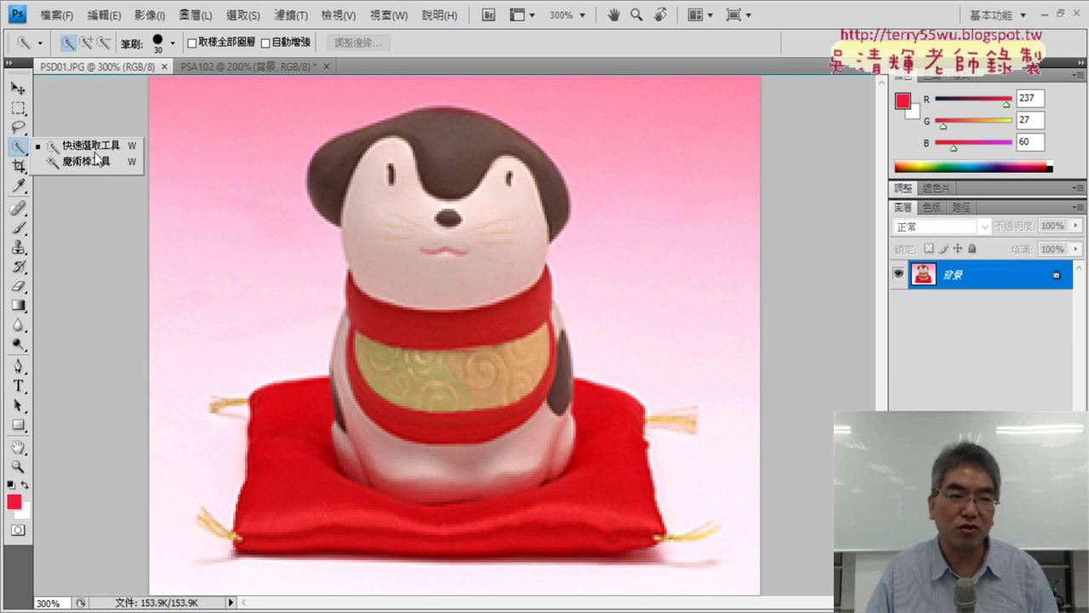
- Quick-select the pink background around the mascot and cushion, then dismiss the context menu
left_click(95, 148)
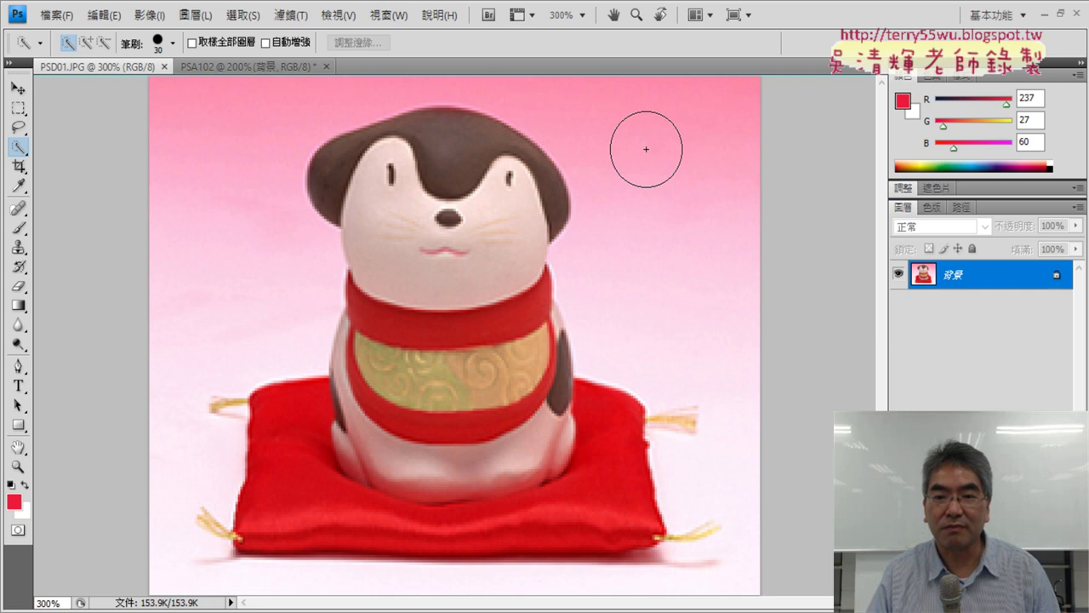
left_click(646, 149)
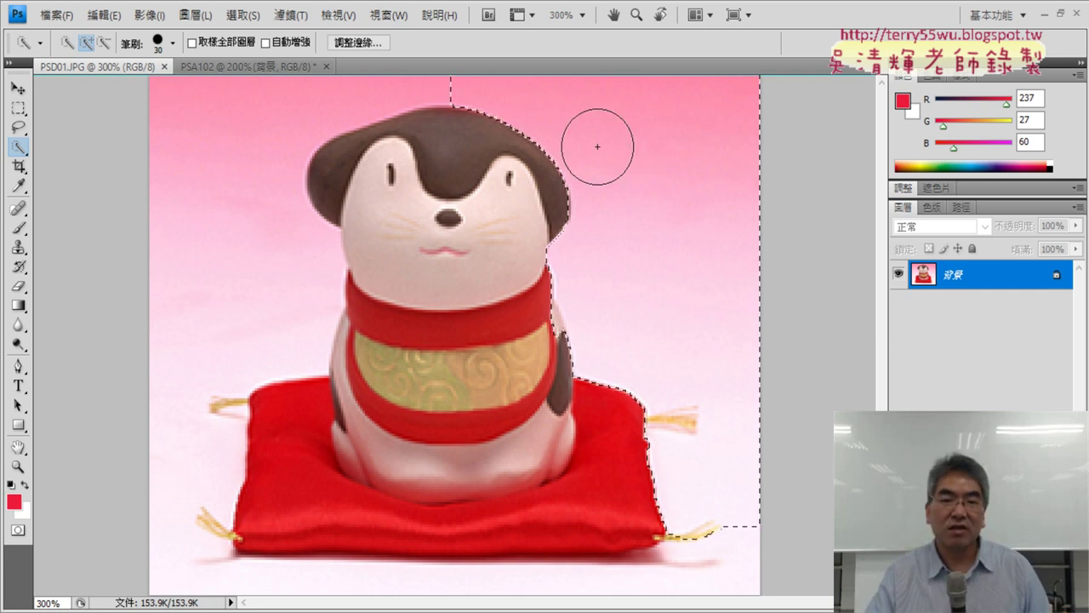
left_click_drag(597, 146, 213, 132)
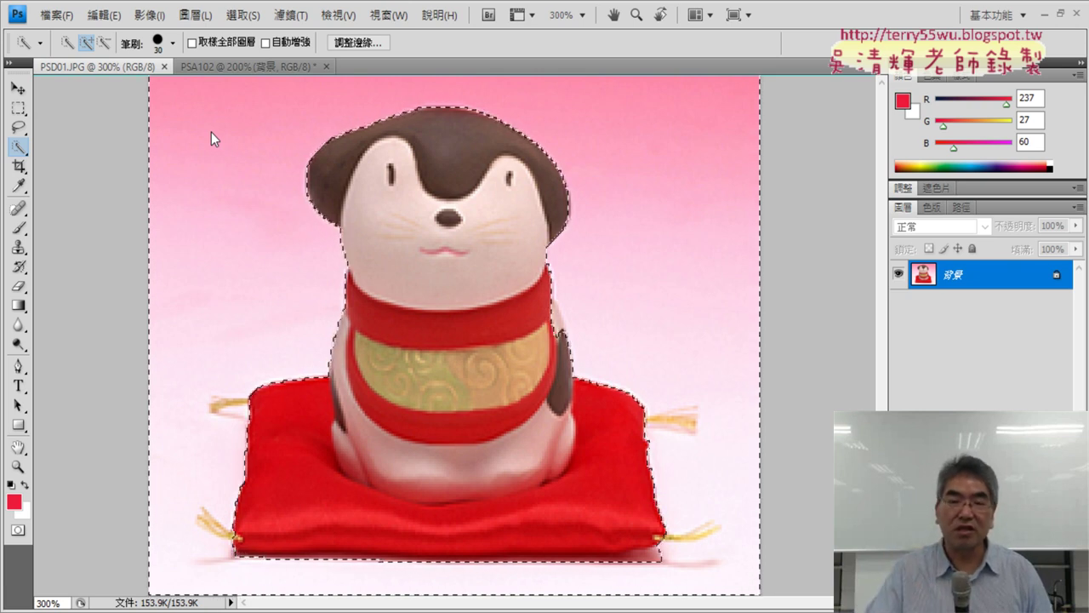
right_click(211, 132)
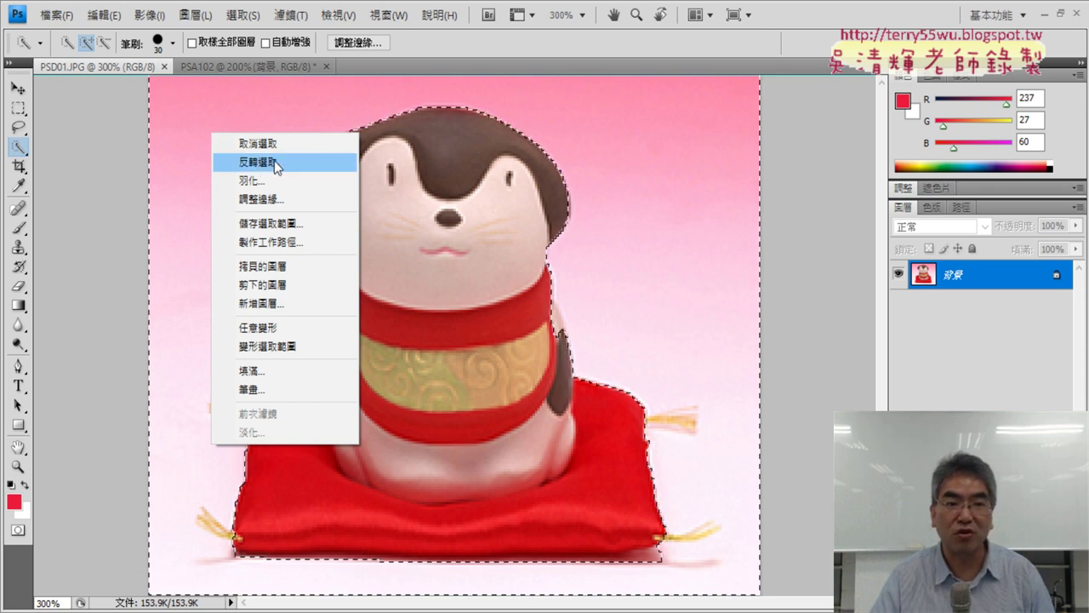
right_click(200, 99)
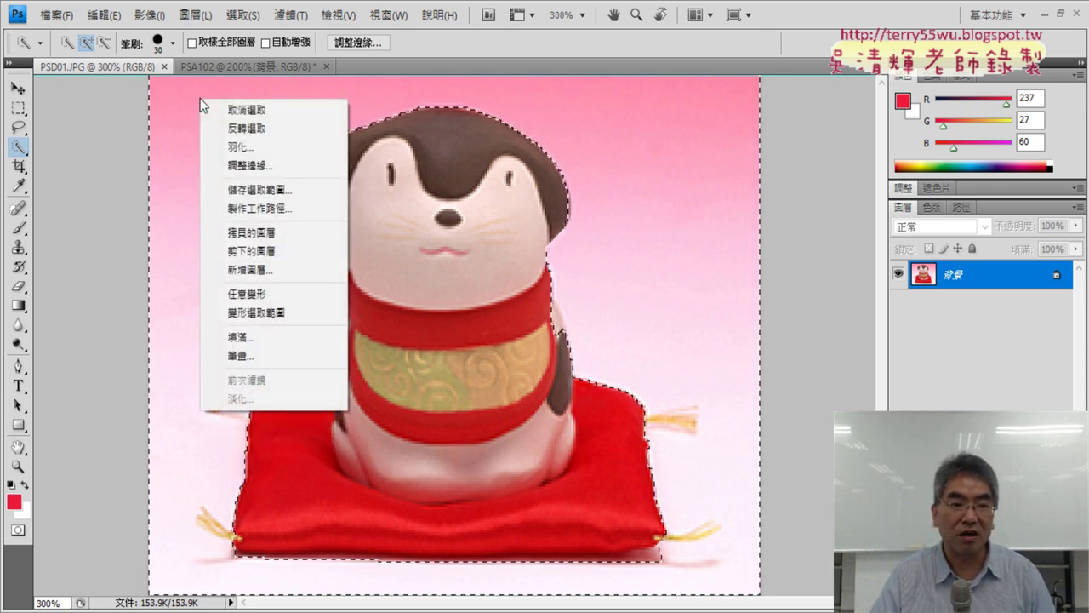
left_click(838, 157)
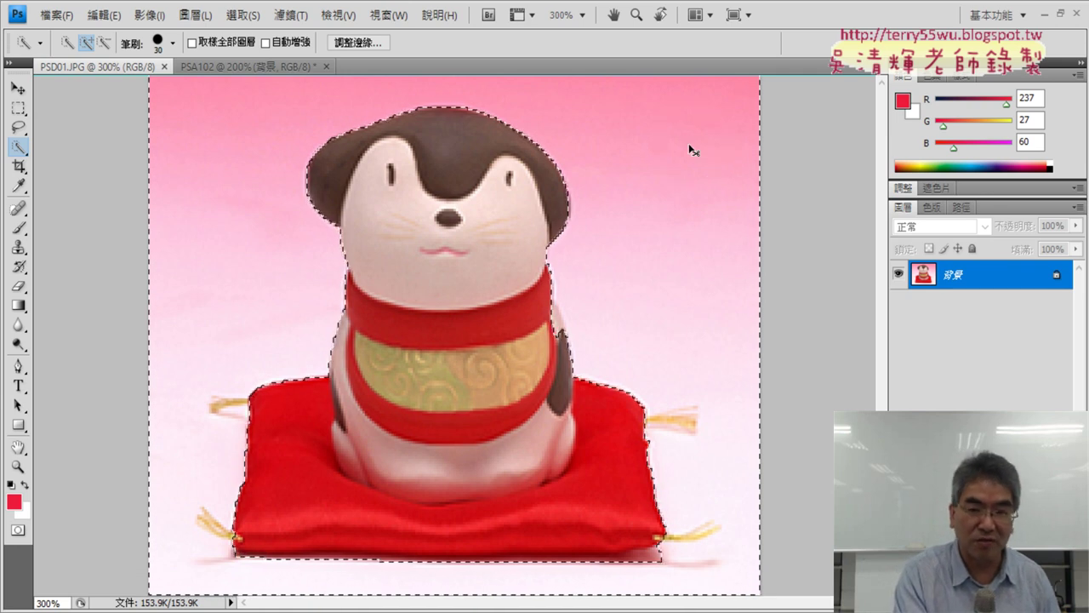
- Try pasting the copied selection into PSA102, then undo the wrong paste
left_click(261, 68)
key("ctrl+v")
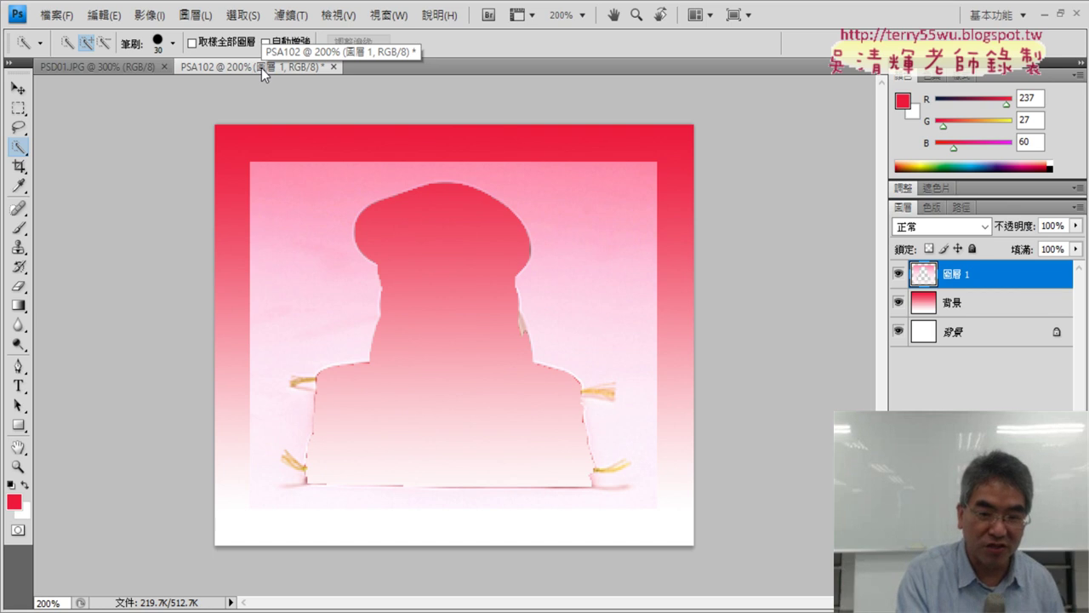
key("ctrl+z")
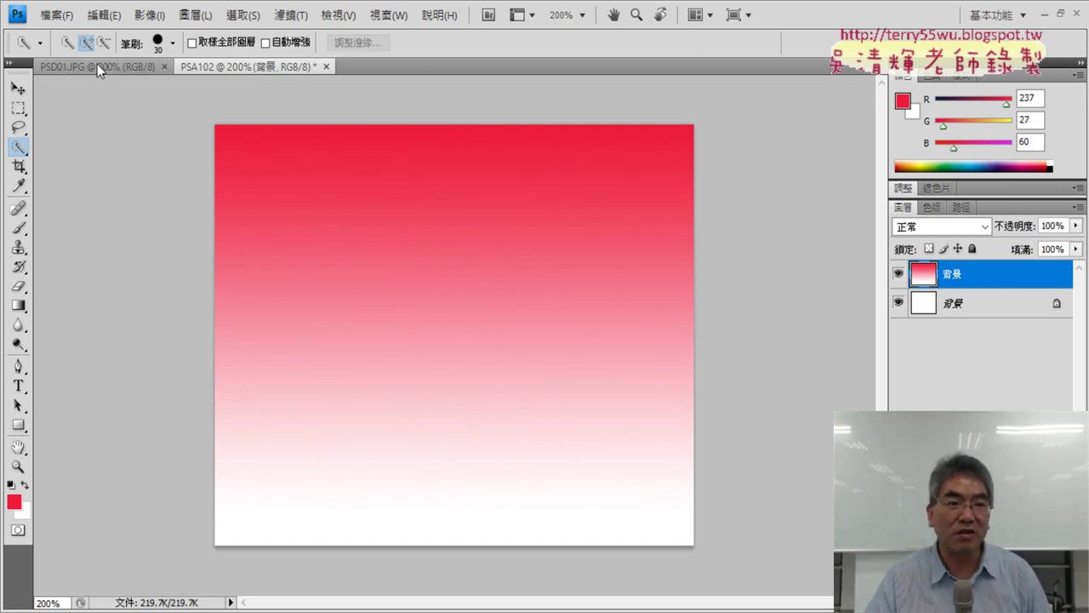
- Invert the PSD01.JPG selection (反轉選取) to just the figurine and return to PSA102
left_click(97, 66)
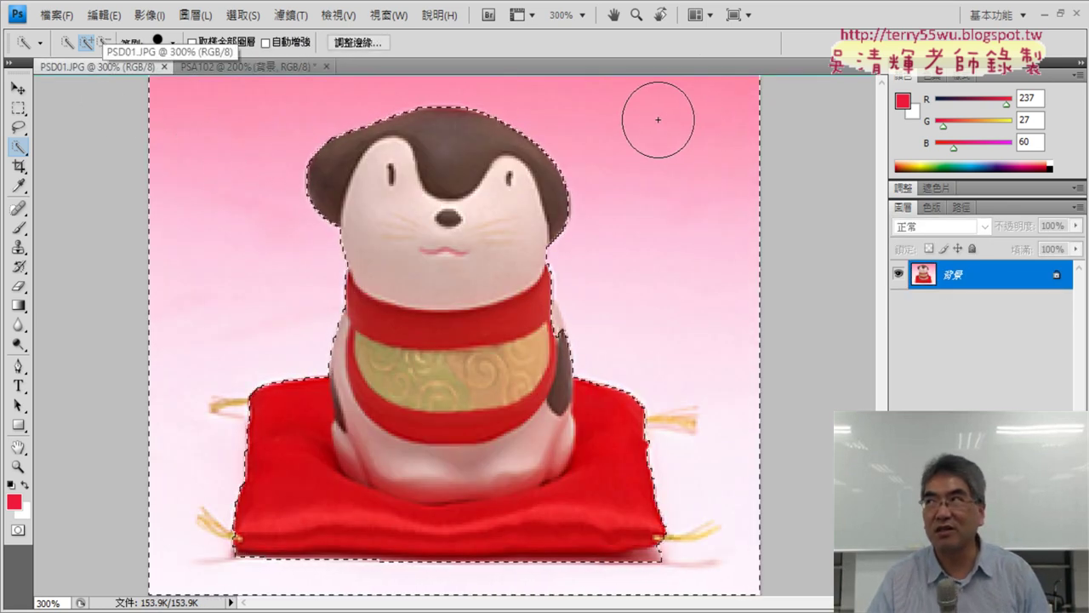
right_click(606, 131)
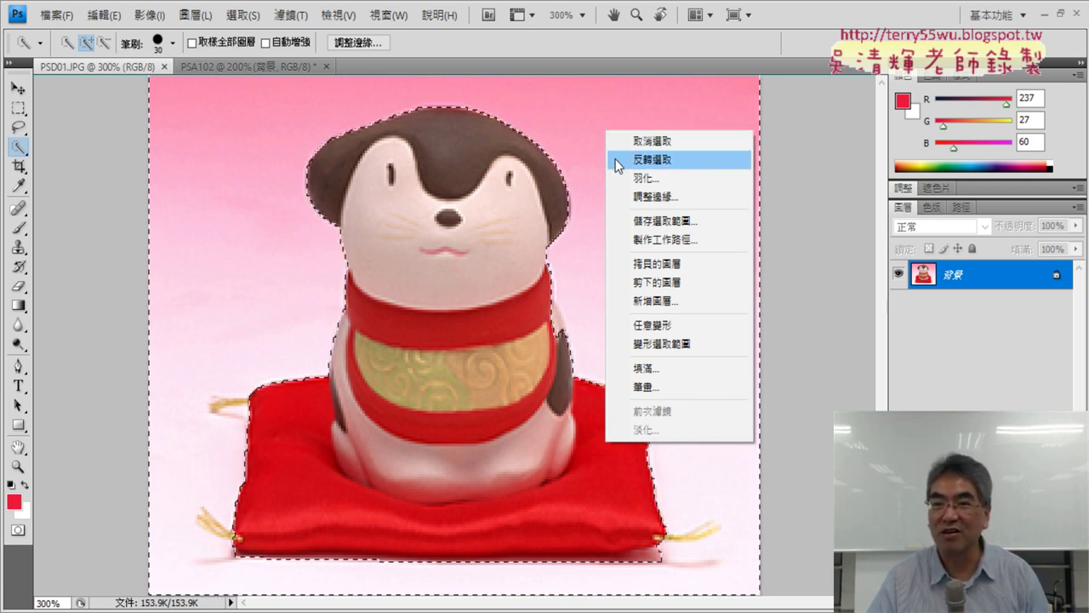
left_click(618, 160)
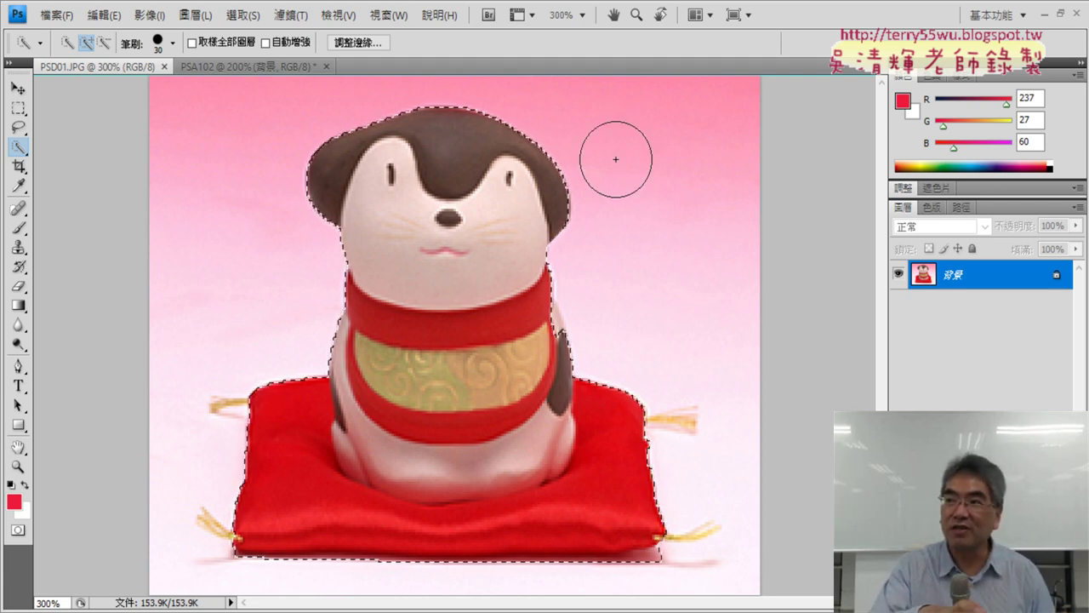
left_click(256, 67)
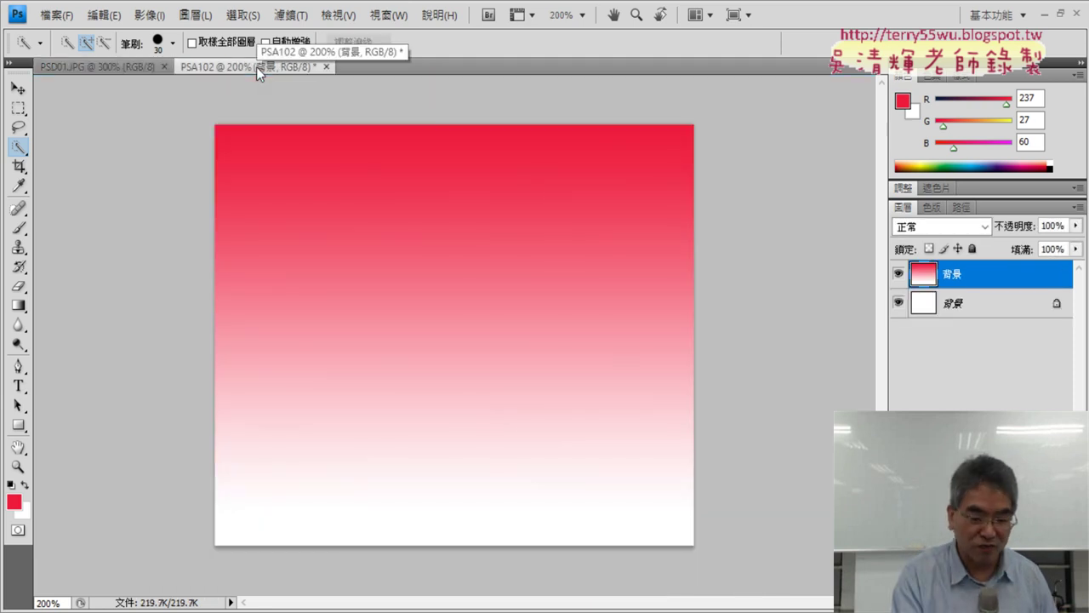
- Paste the figurine onto PSA102, remove it again, and go back to PSD01.JPG
key("ctrl+v")
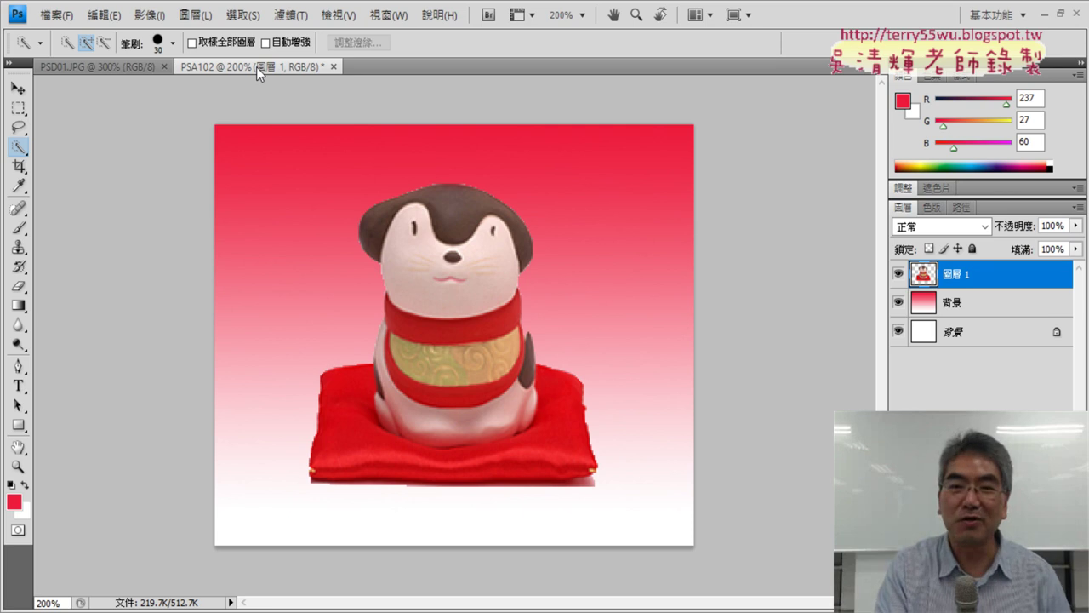
key("Delete")
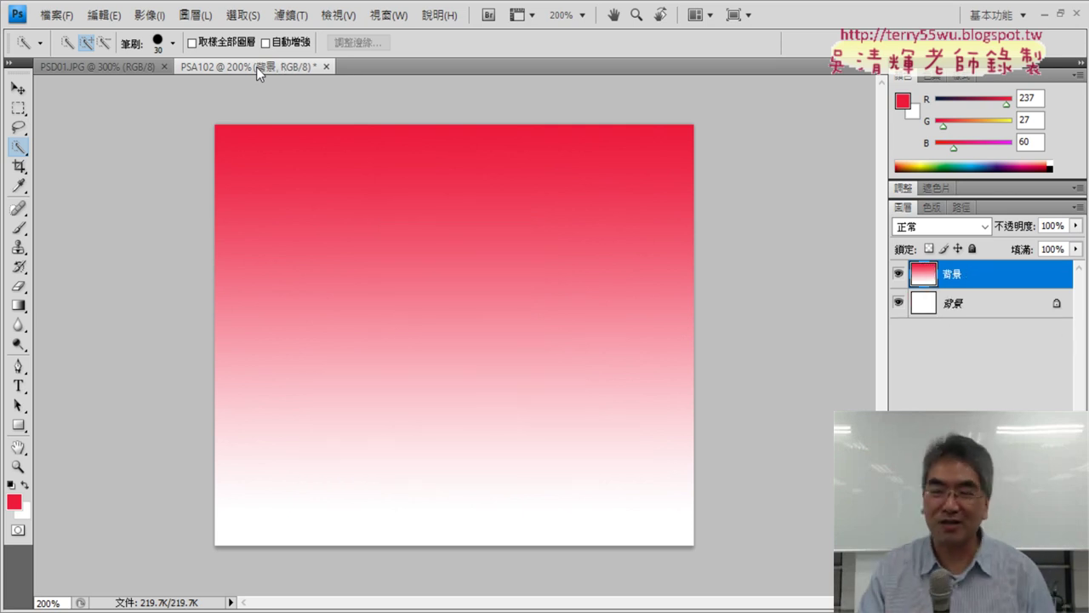
left_click(125, 68)
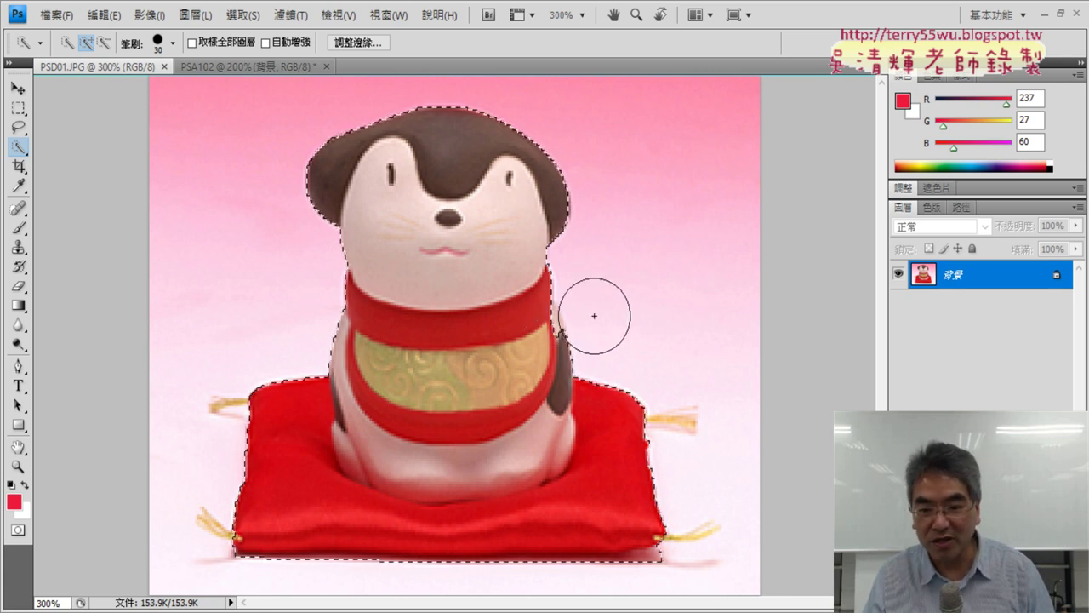
- Zoom PSD01.JPG to 600% to inspect the scarf's selection edge and show the Lasso variants
key("ctrl+plus")
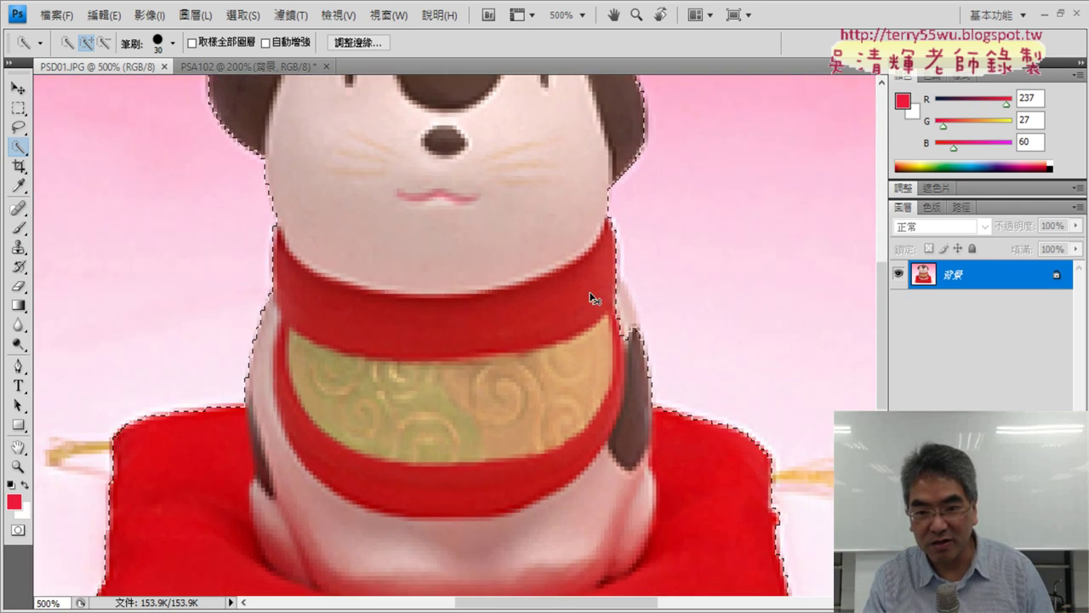
key("ctrl+plus")
key("ctrl+plus")
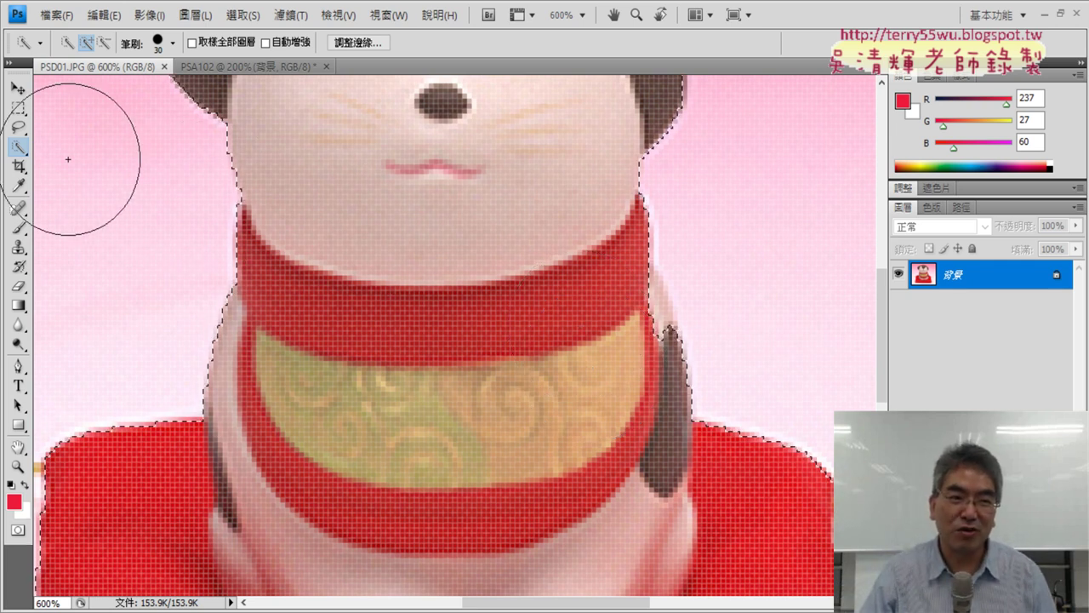
left_click(20, 129)
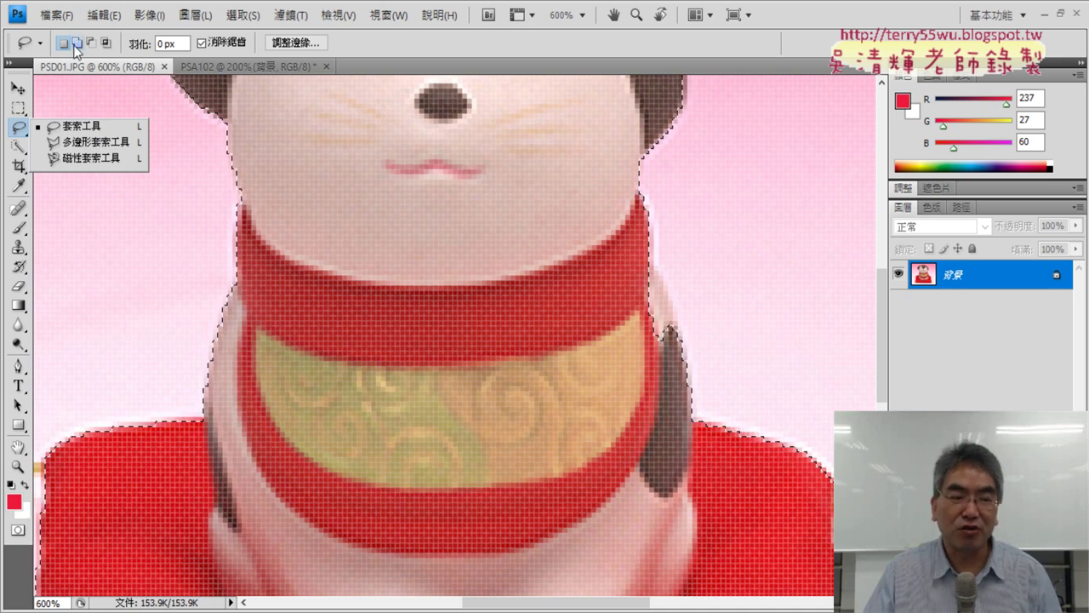
left_click(390, 44)
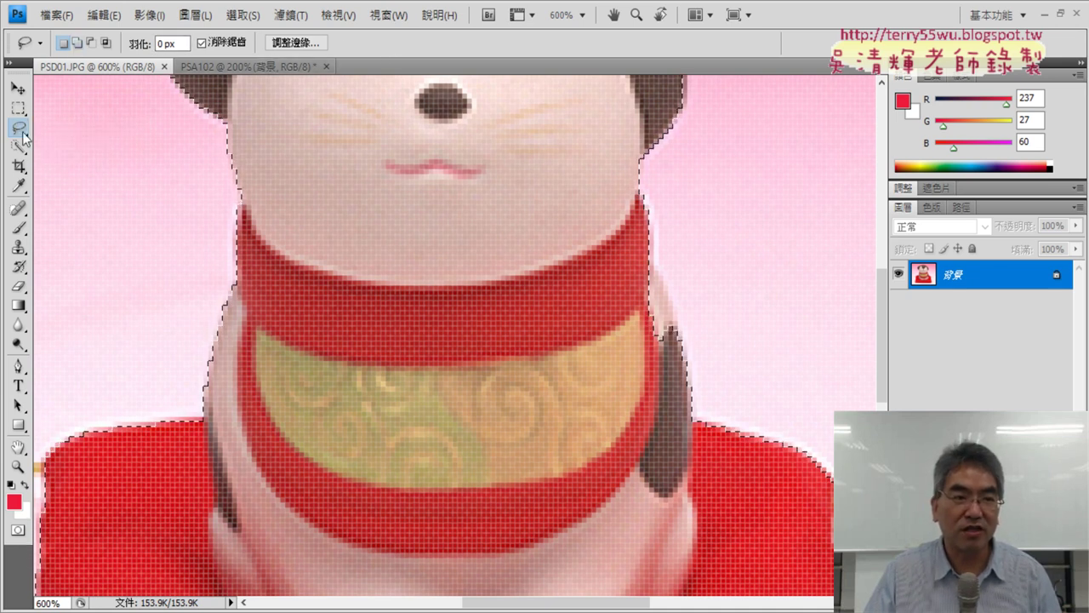
right_click(24, 138)
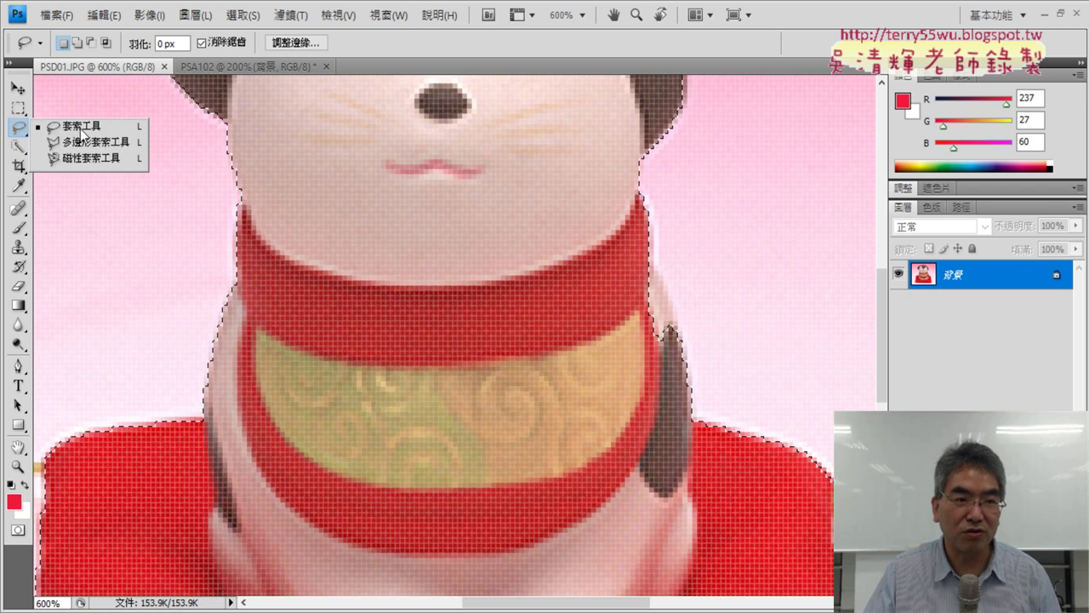
left_click(84, 129)
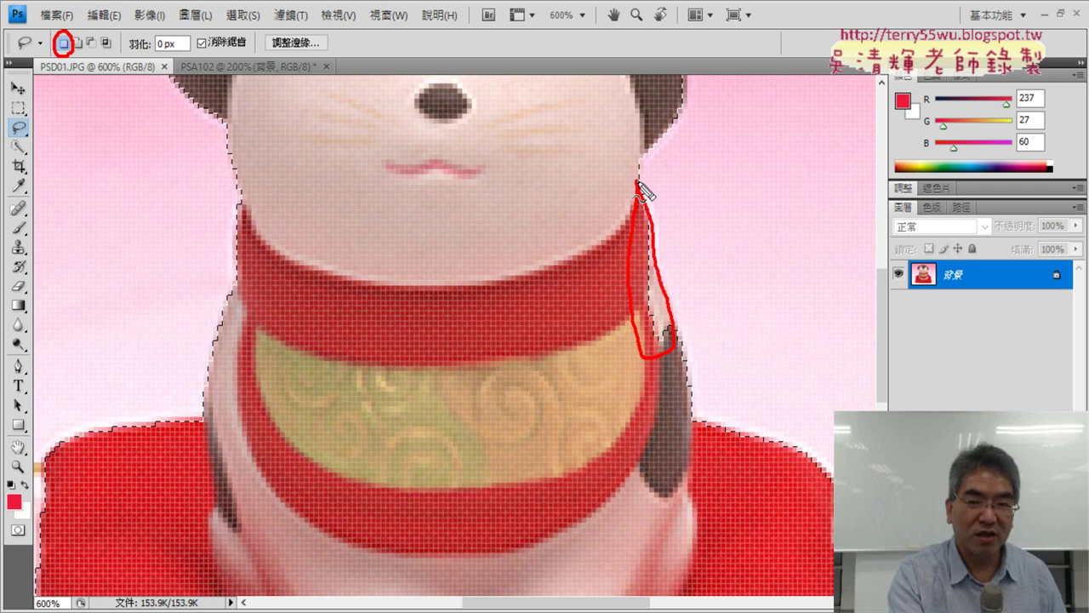
key("Escape")
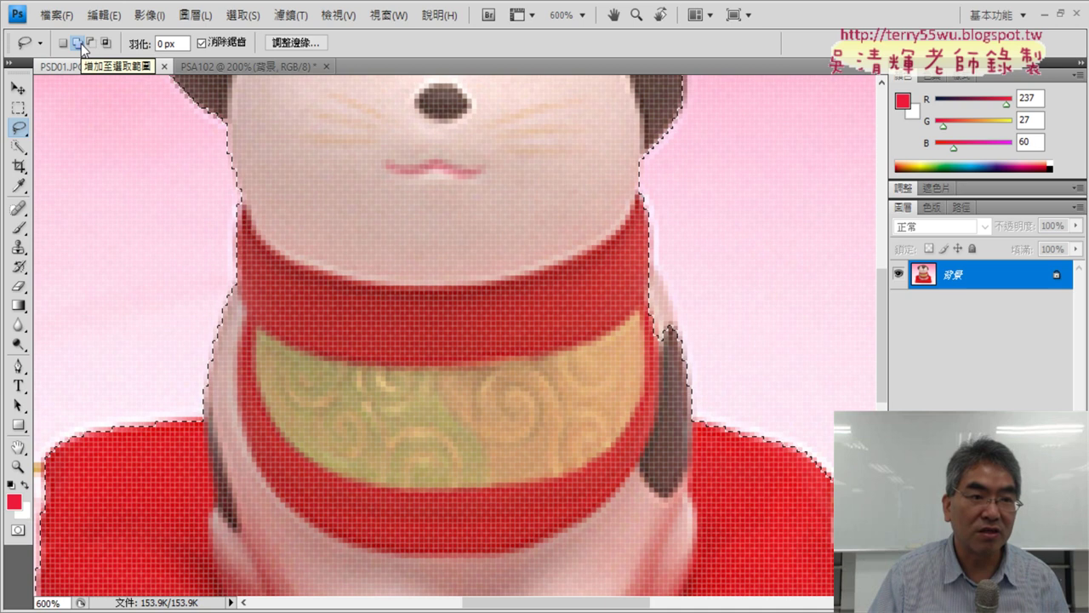
- Set the Lasso to 增加至選取範圍 (Add to Selection) and add the figurine edge beside the scarf
left_click(82, 45)
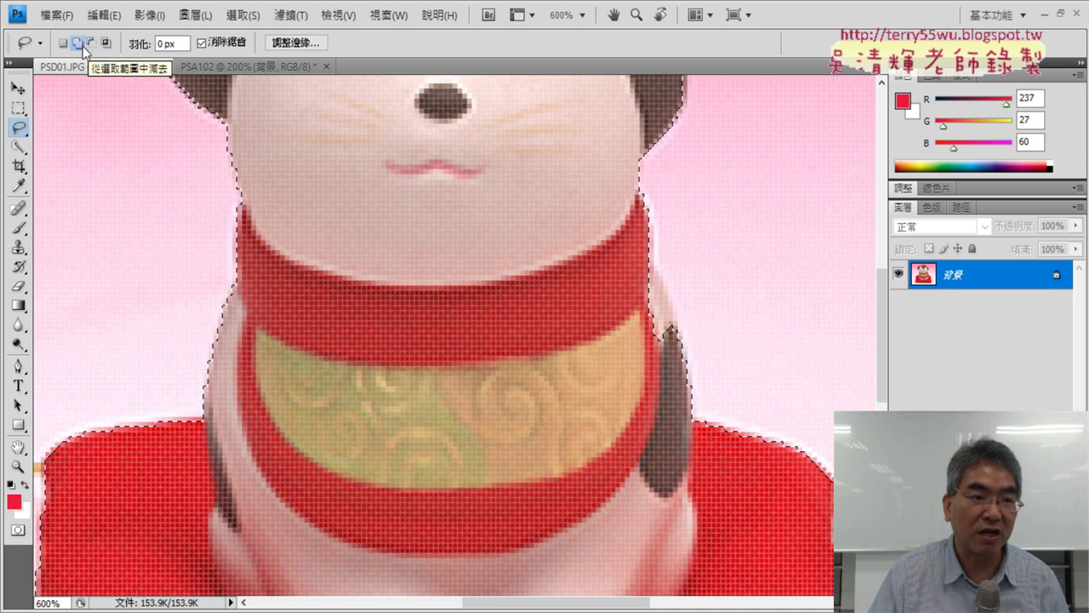
left_click(22, 134)
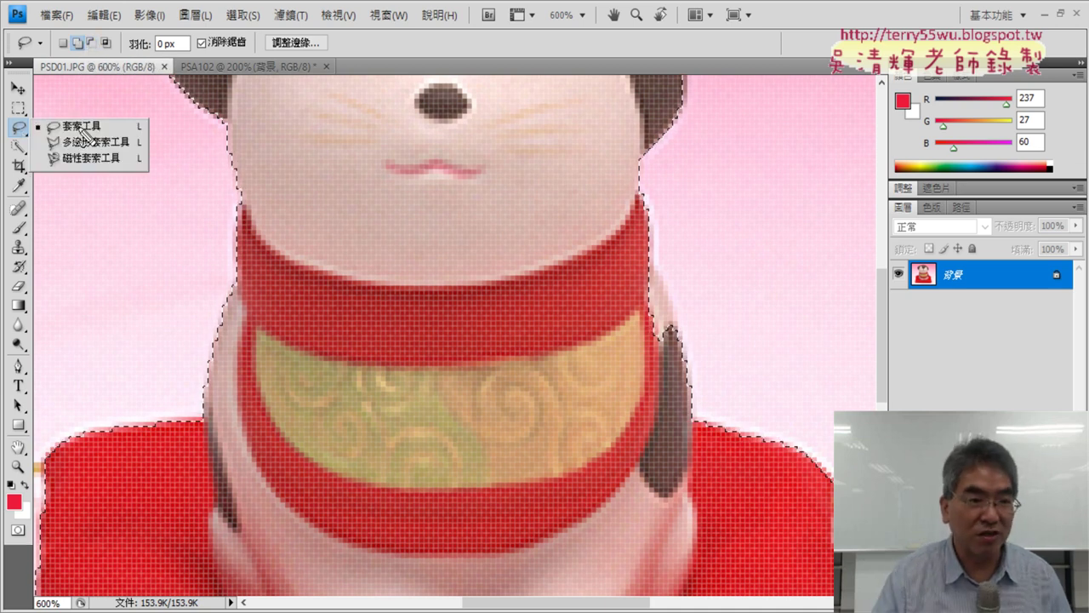
mouse_move(106, 133)
left_mouse_down()
mouse_move(18, 134)
mouse_move(102, 142)
left_mouse_up()
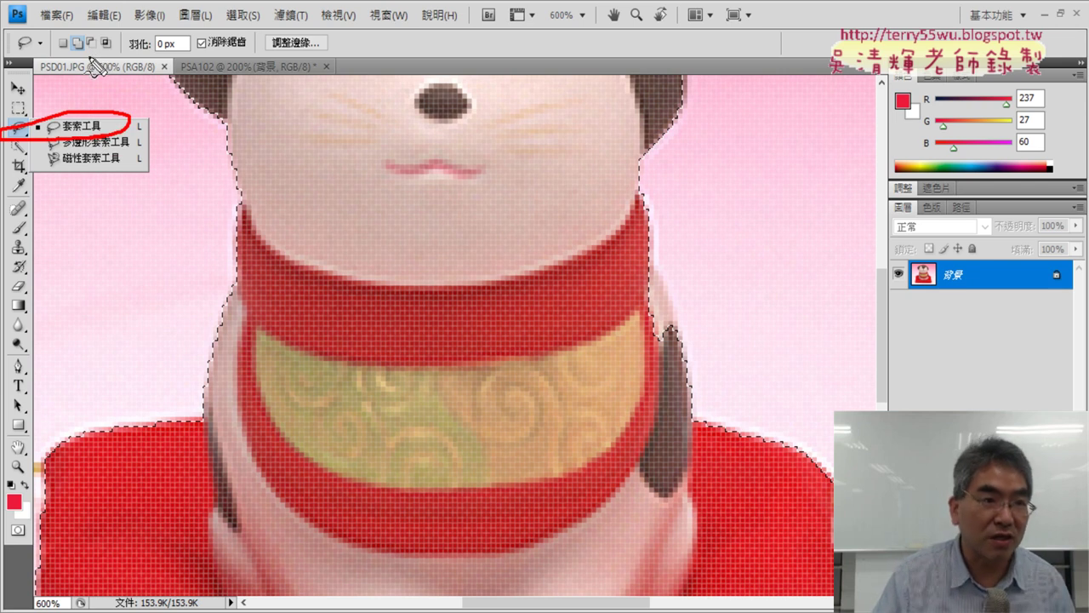
mouse_move(74, 47)
left_mouse_down()
mouse_move(73, 36)
mouse_move(95, 51)
left_mouse_up()
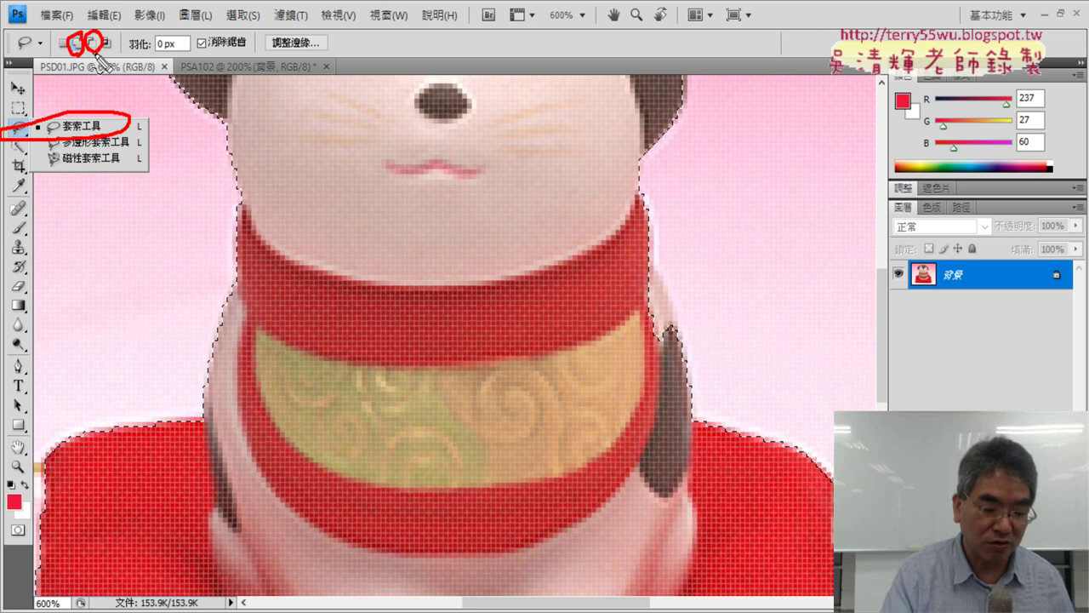
key("Escape")
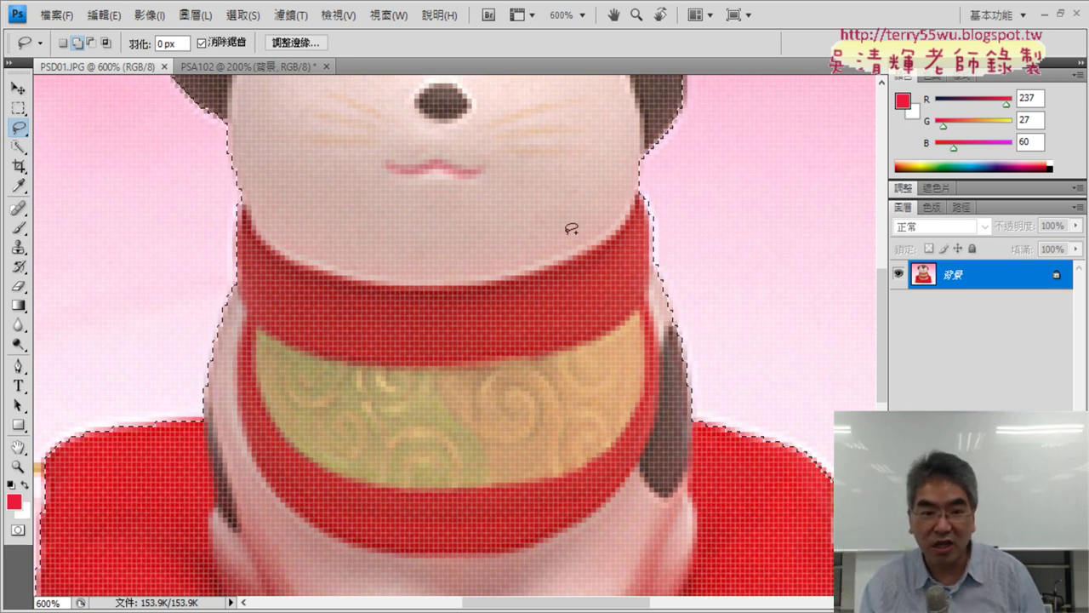
- Lasso the cushion's two right-hand gold tassels into the figurine selection
scroll(570, 228, "down", 3)
scroll(570, 228, "down", 2)
scroll(570, 230, "down", 2)
scroll(571, 238, "down", 3)
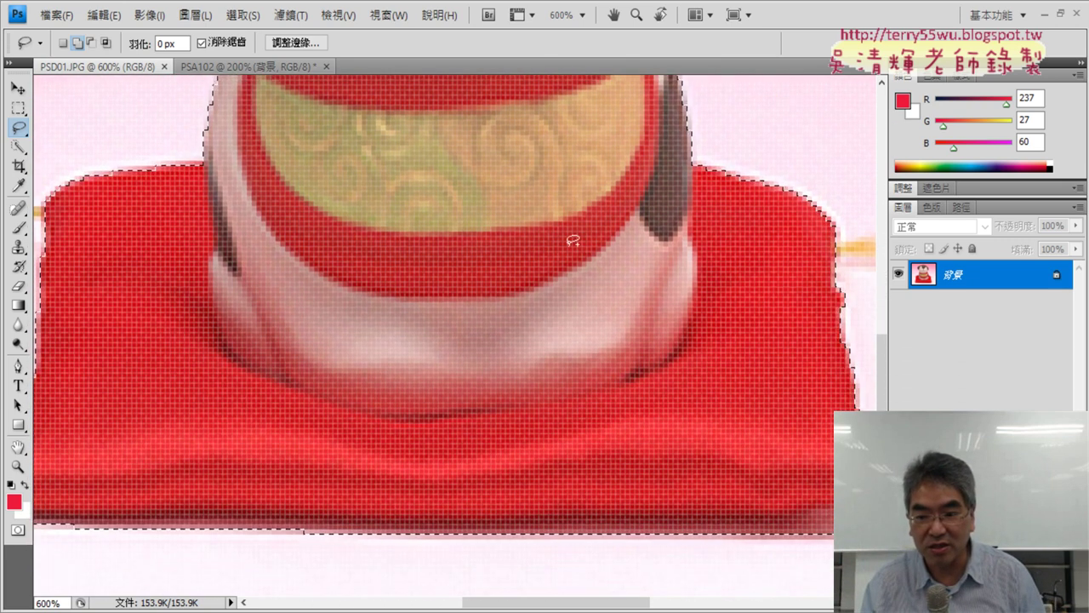
left_click_drag(615, 602, 671, 604)
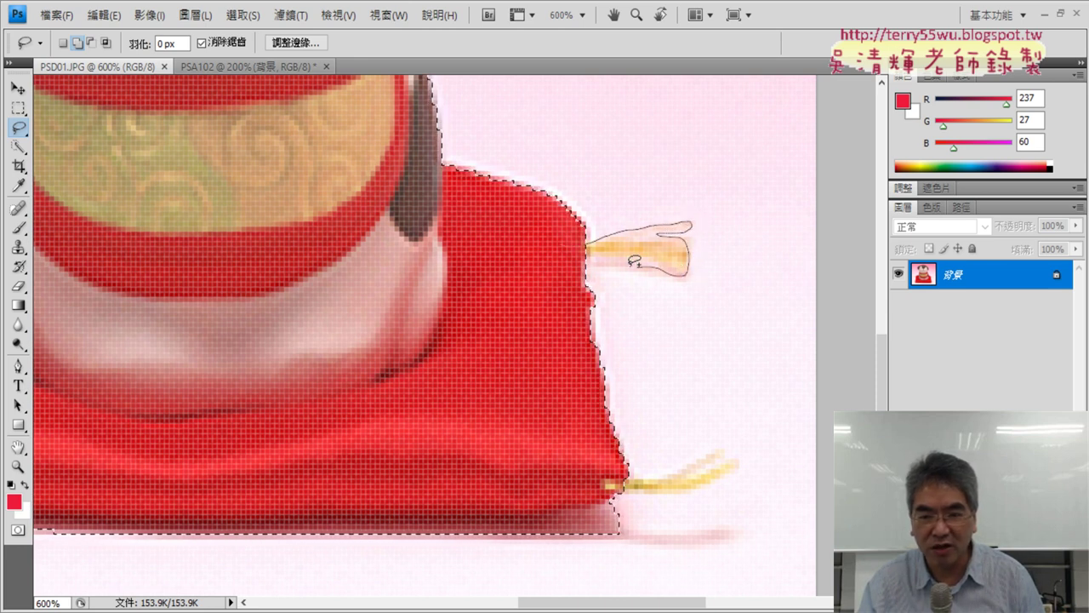
left_click_drag(579, 241, 582, 243)
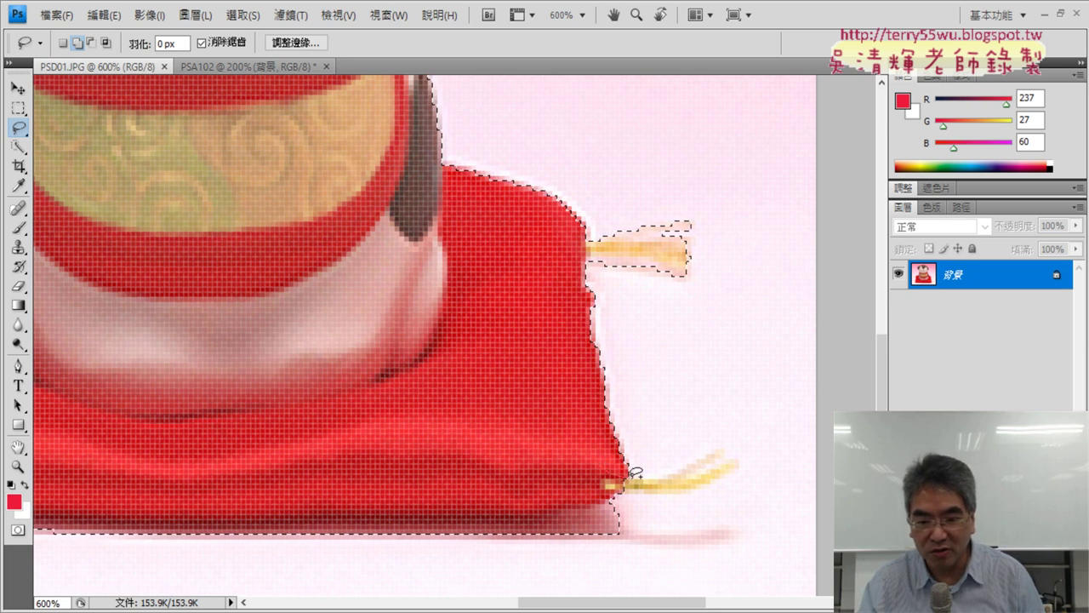
mouse_move(634, 472)
left_mouse_down()
mouse_move(723, 455)
mouse_move(711, 478)
mouse_move(600, 475)
left_mouse_up()
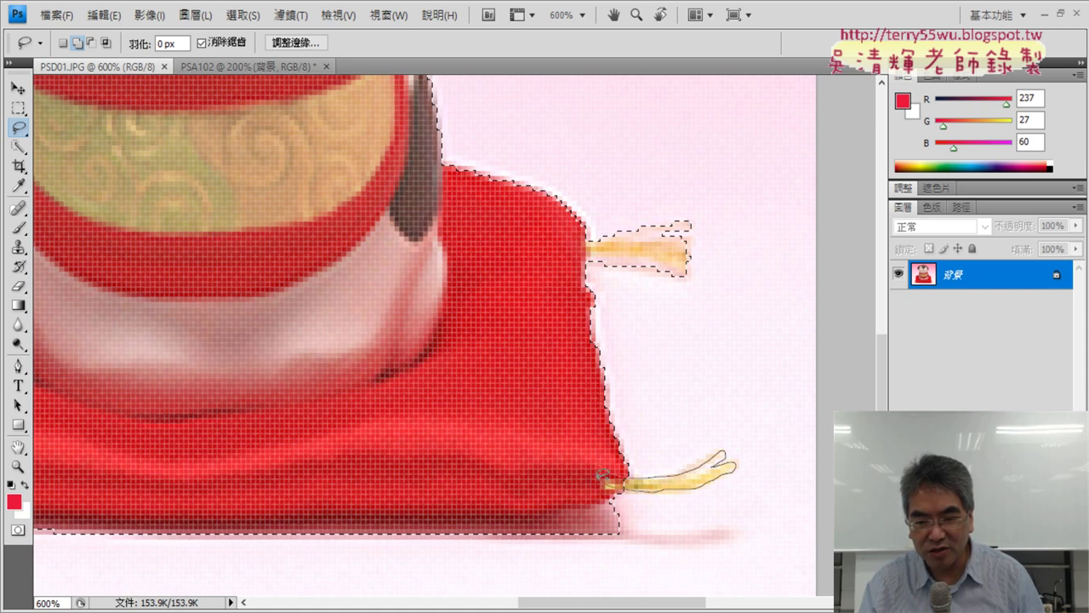
left_click_drag(600, 474, 599, 477)
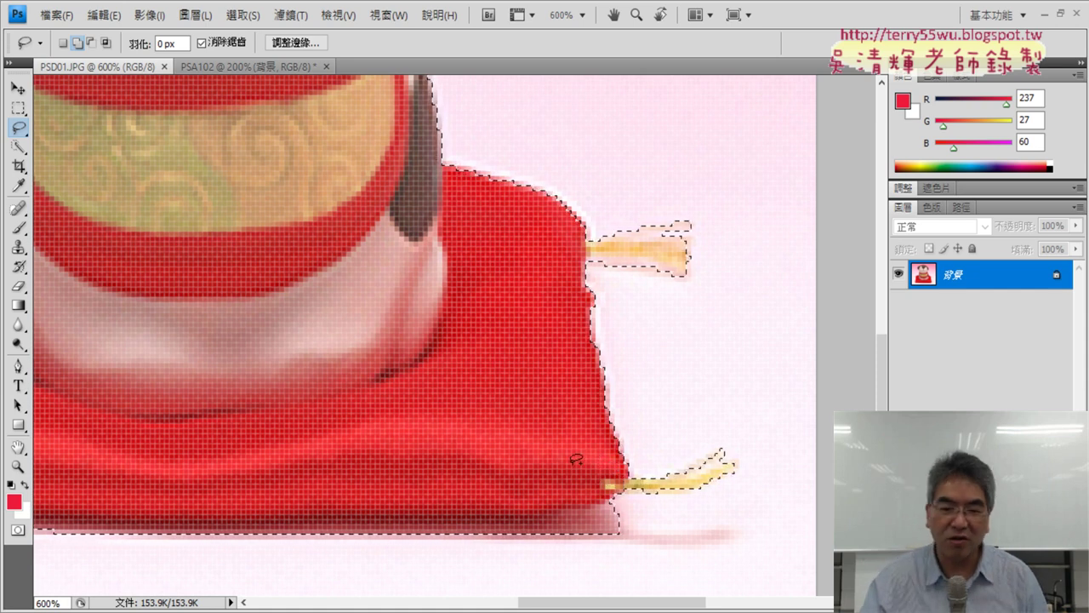
- Add the two left-hand gold tassels to the selection and zoom back out
mouse_move(613, 602)
left_mouse_down()
mouse_move(383, 602)
mouse_move(452, 602)
left_mouse_up()
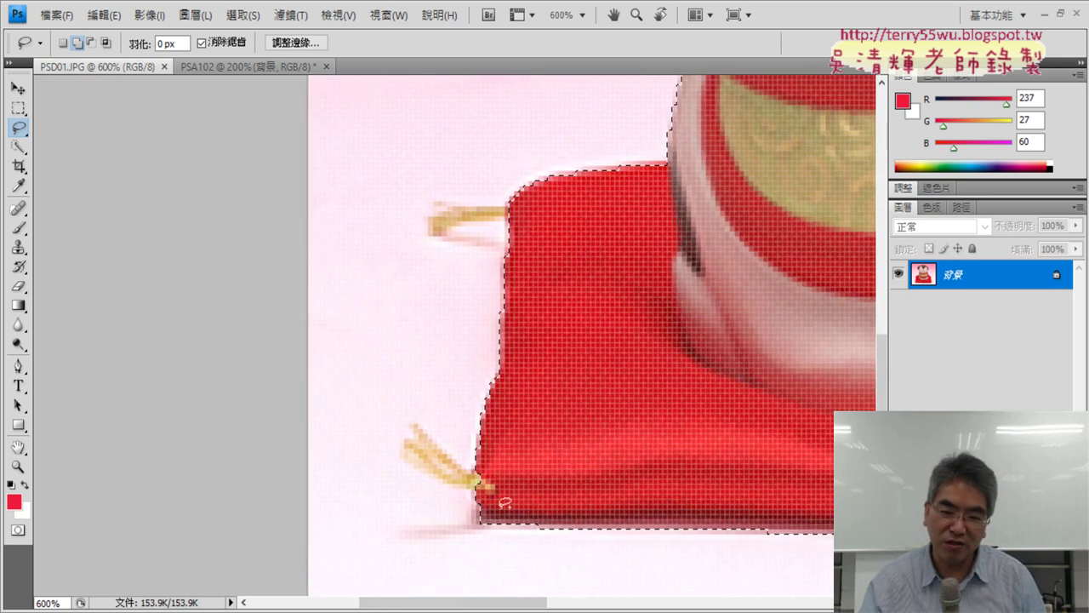
mouse_move(479, 489)
left_mouse_down()
mouse_move(414, 451)
mouse_move(488, 482)
left_mouse_up()
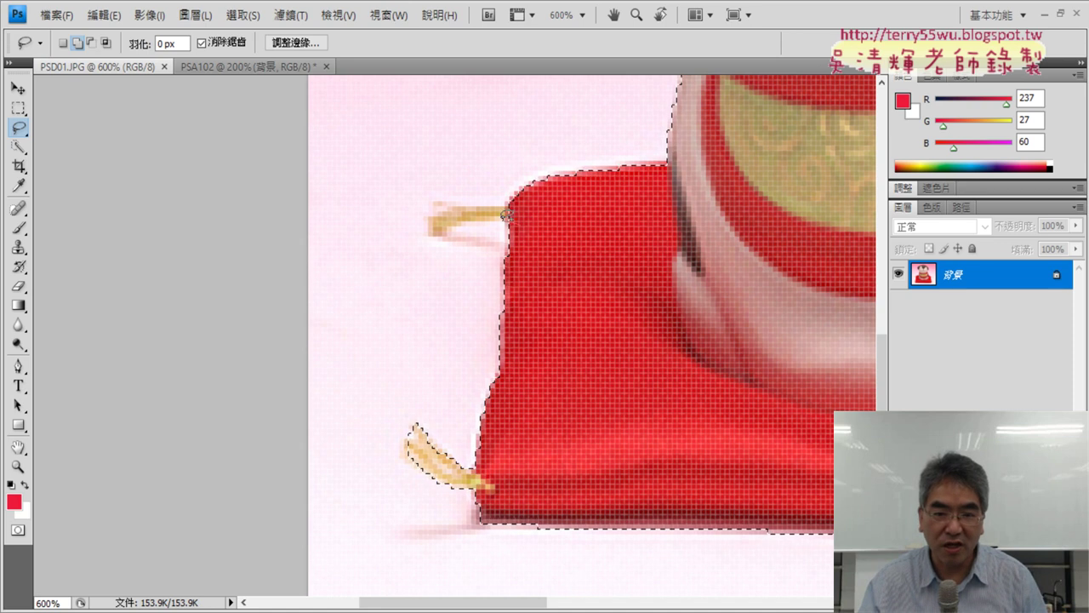
mouse_move(506, 214)
left_mouse_down()
mouse_move(462, 205)
mouse_move(507, 213)
left_mouse_up()
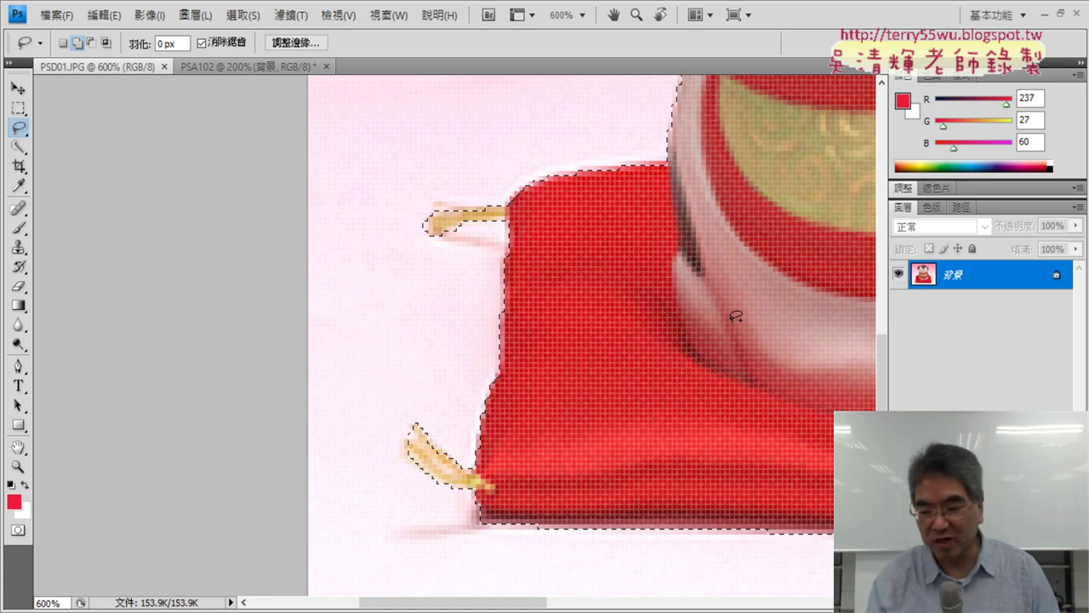
key("ctrl+d")
- Zoom in on the red collar and lasso-subtract the background beside its right edge from the selection
key("ctrl+minus")
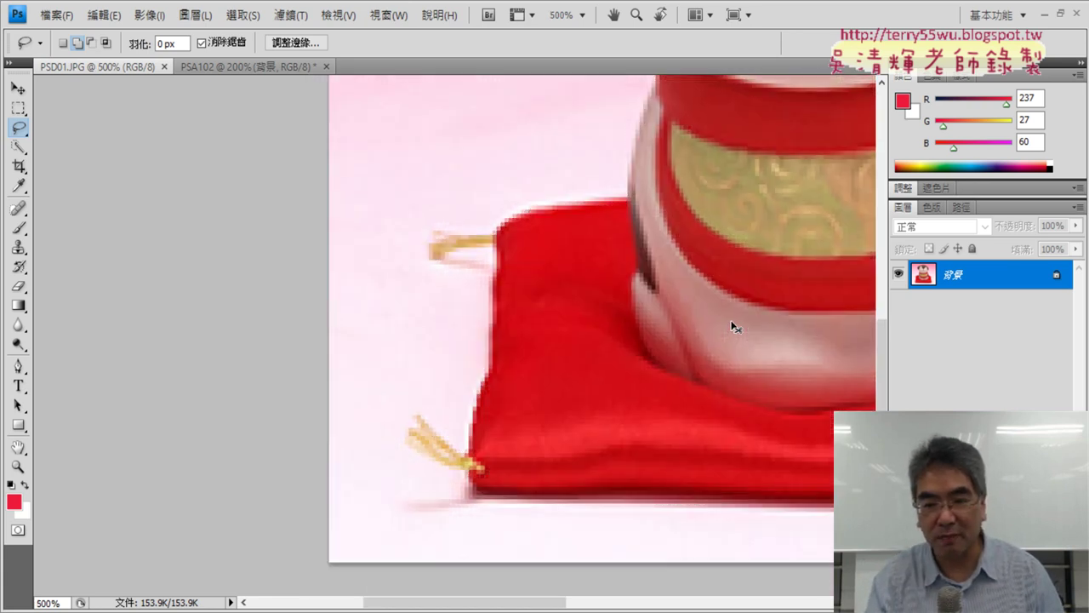
key("ctrl+minus")
key("ctrl+minus")
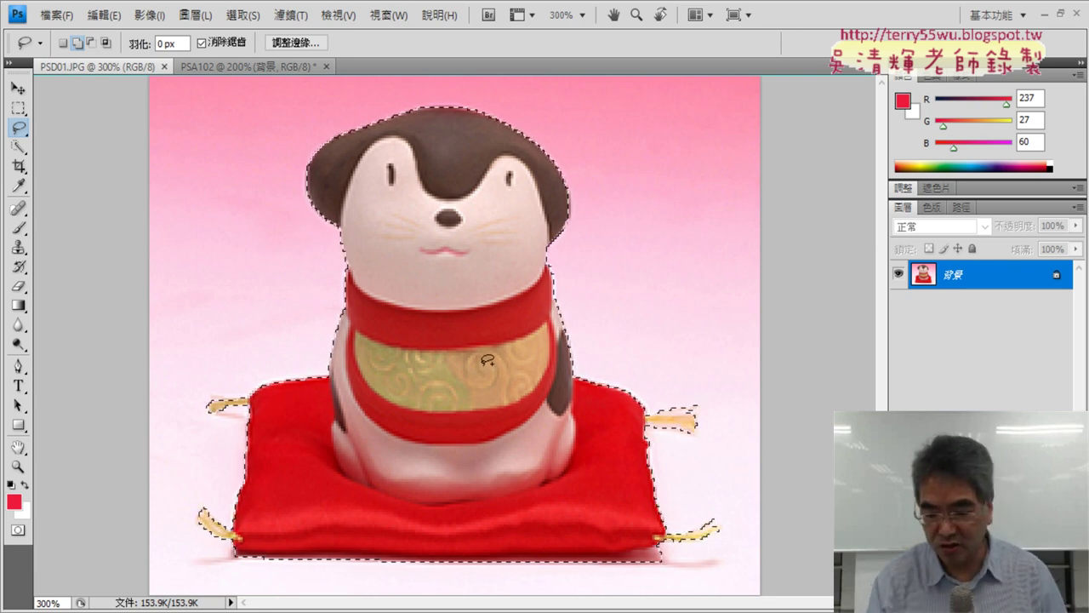
key("ctrl+d")
key("ctrl+plus")
key("ctrl+plus")
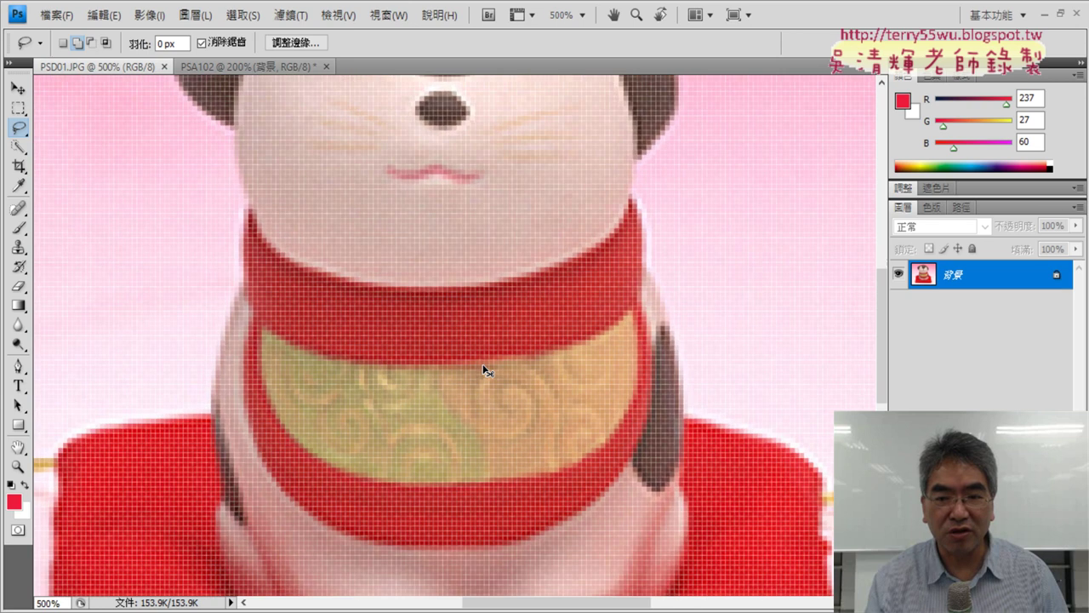
key("ctrl+plus")
key("ctrl+plus")
key("ctrl+shift+d")
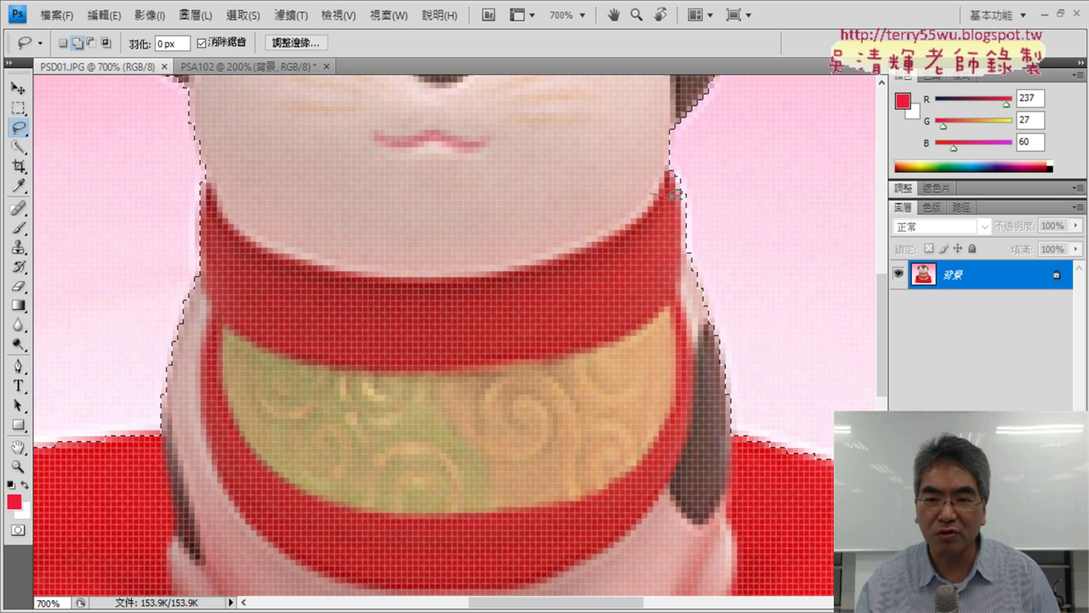
left_click_drag(672, 195, 717, 321)
left_click_drag(663, 227, 661, 192)
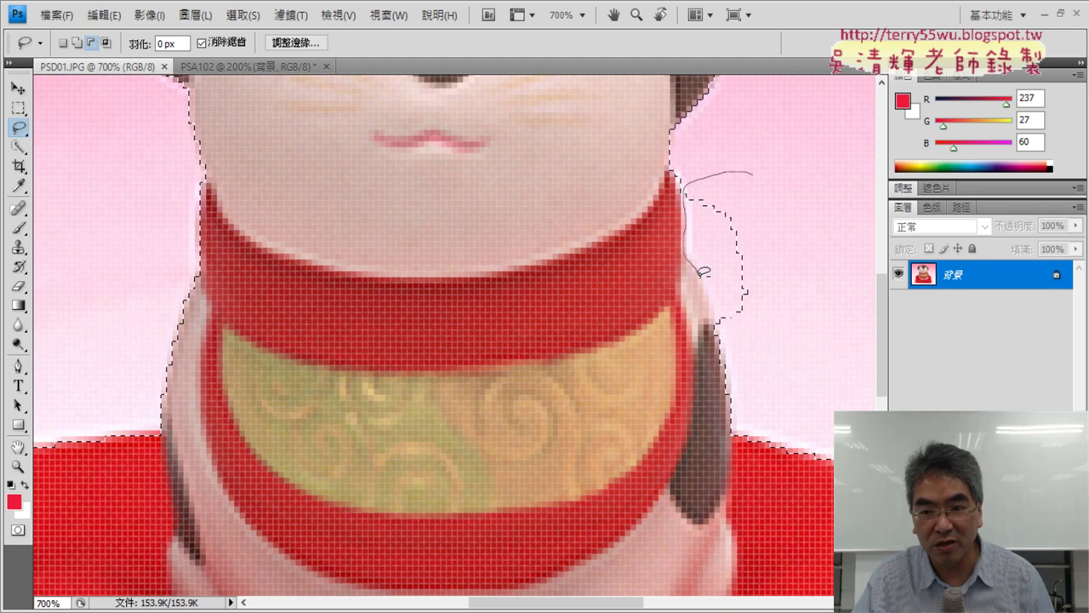
left_click_drag(759, 352, 754, 169)
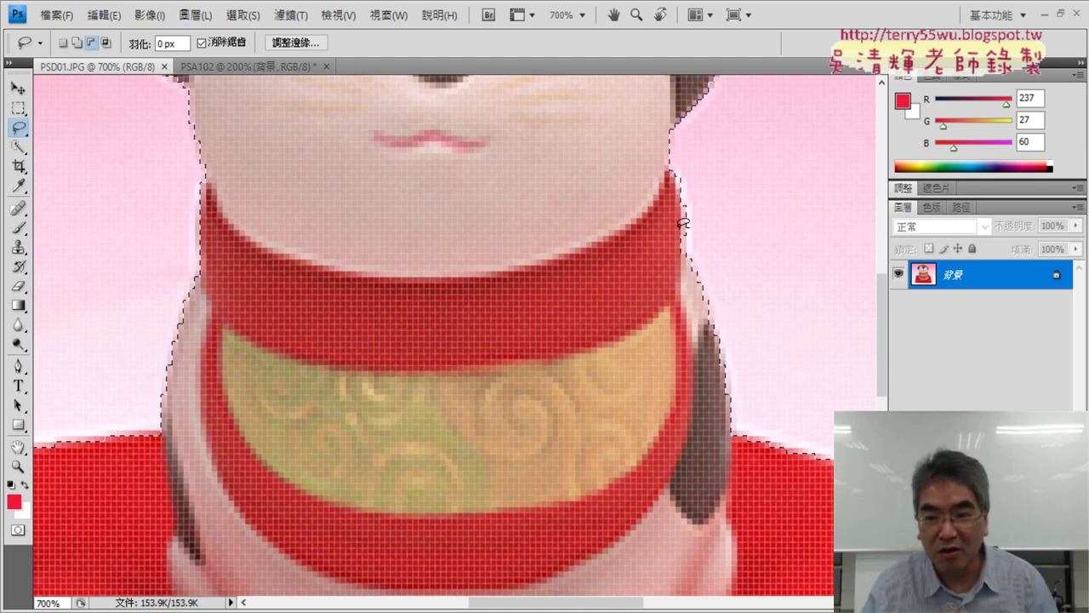
left_click(76, 42)
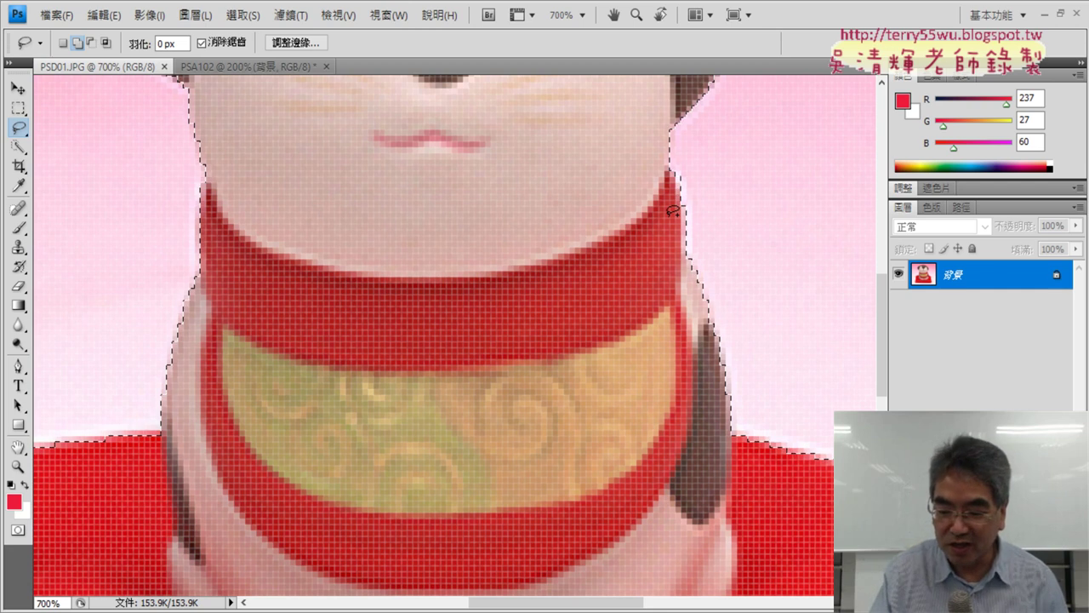
key("ctrl+minus")
key("ctrl+minus")
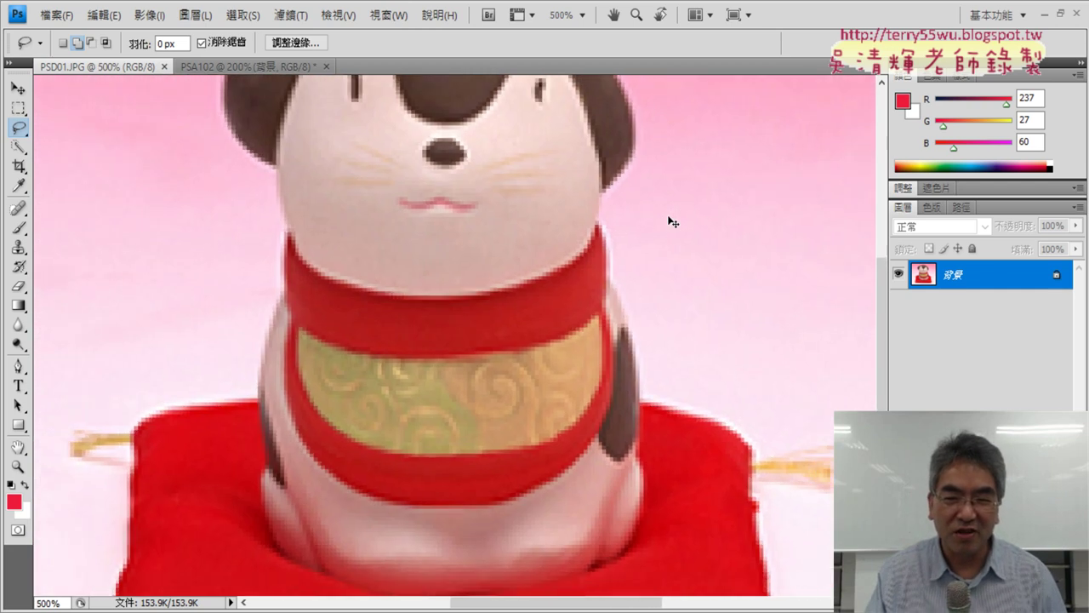
key("ctrl+minus")
key("ctrl+minus")
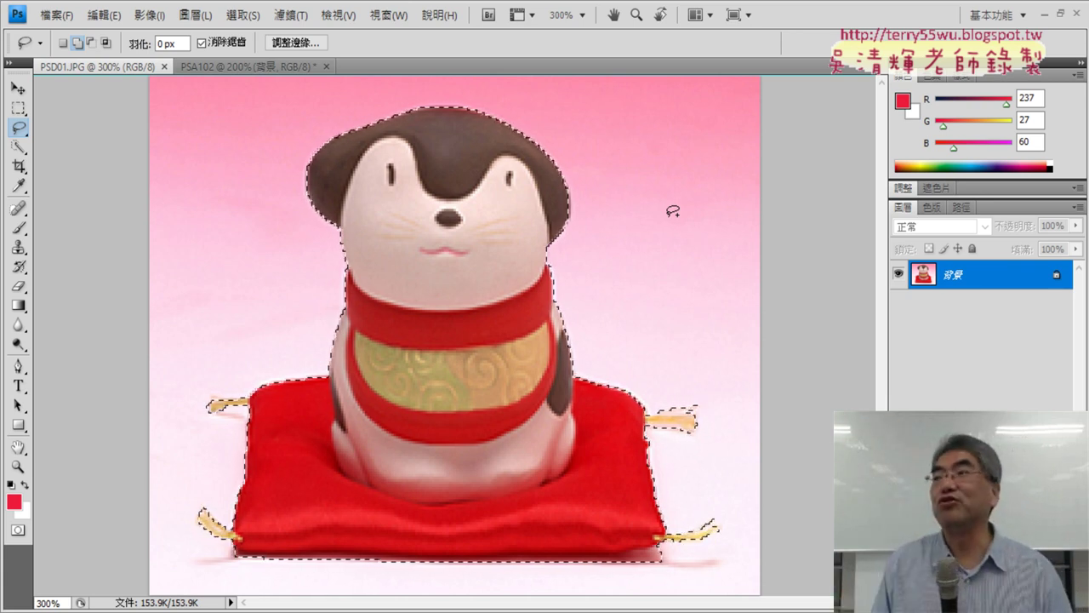
- Paste the cut-out figurine into PSA102 as a new layer named 吉祥物
left_click(258, 67)
key("ctrl+v")
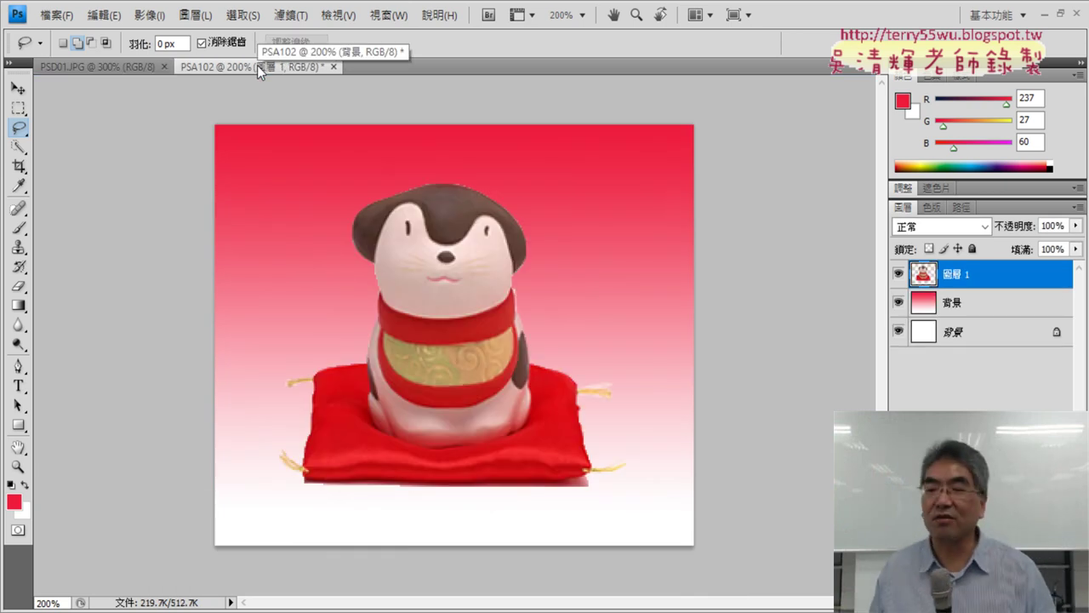
double_click(961, 278)
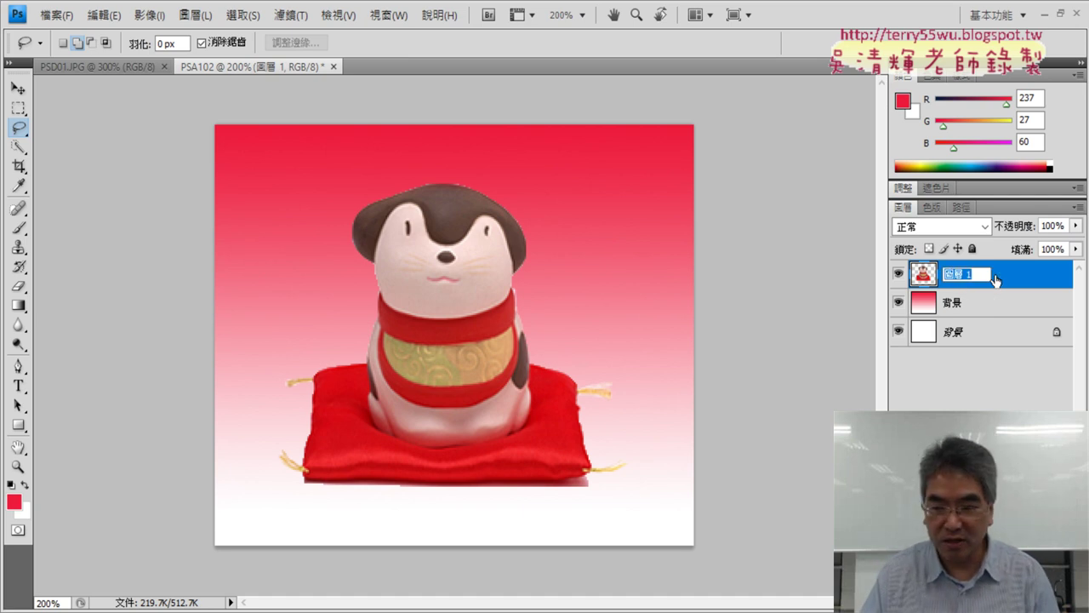
type("ㄐ")
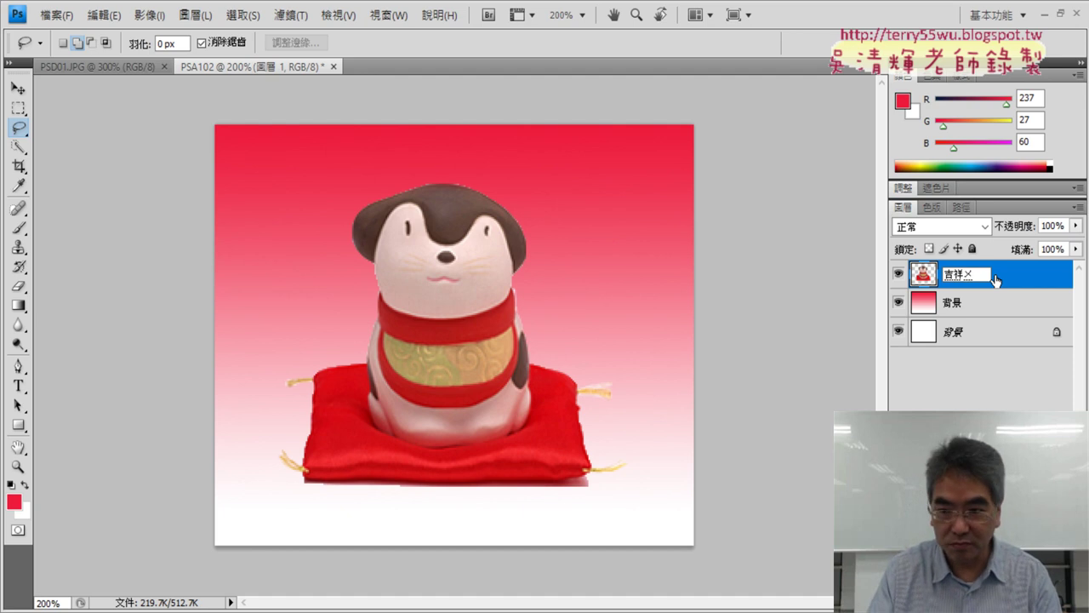
type("物")
key("Return")
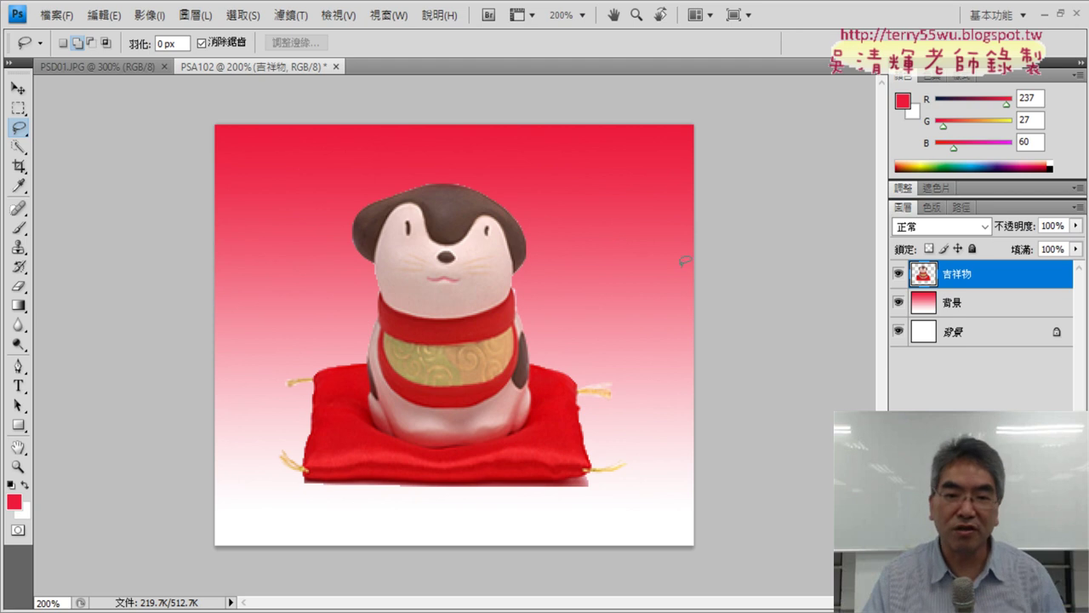
left_click(18, 108)
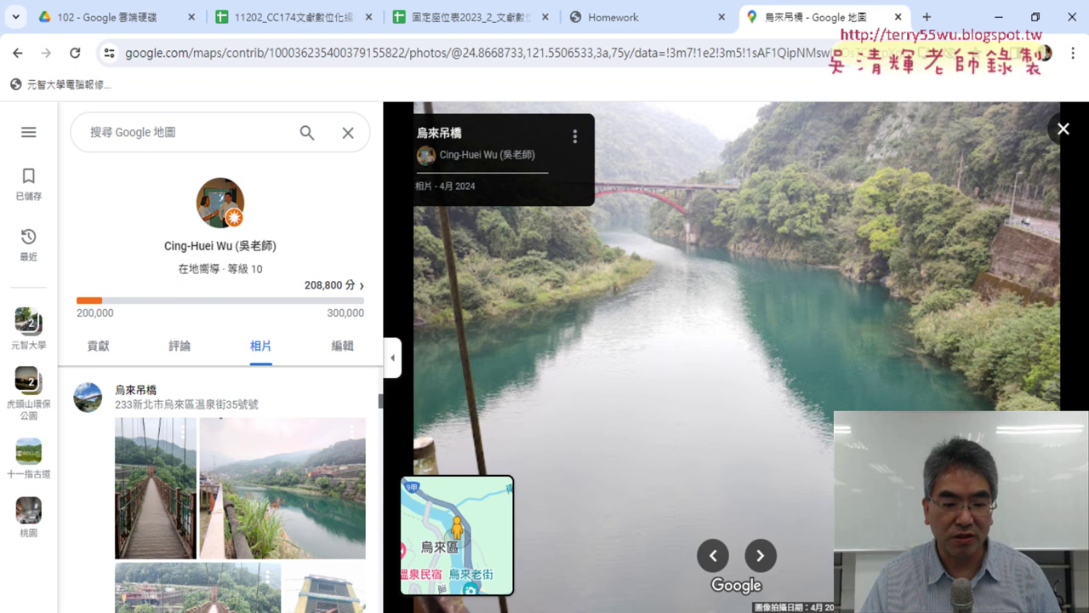
- Look over the PSD01.TIF sample card preview in Google Drive, then minimize the browser
left_click(128, 18)
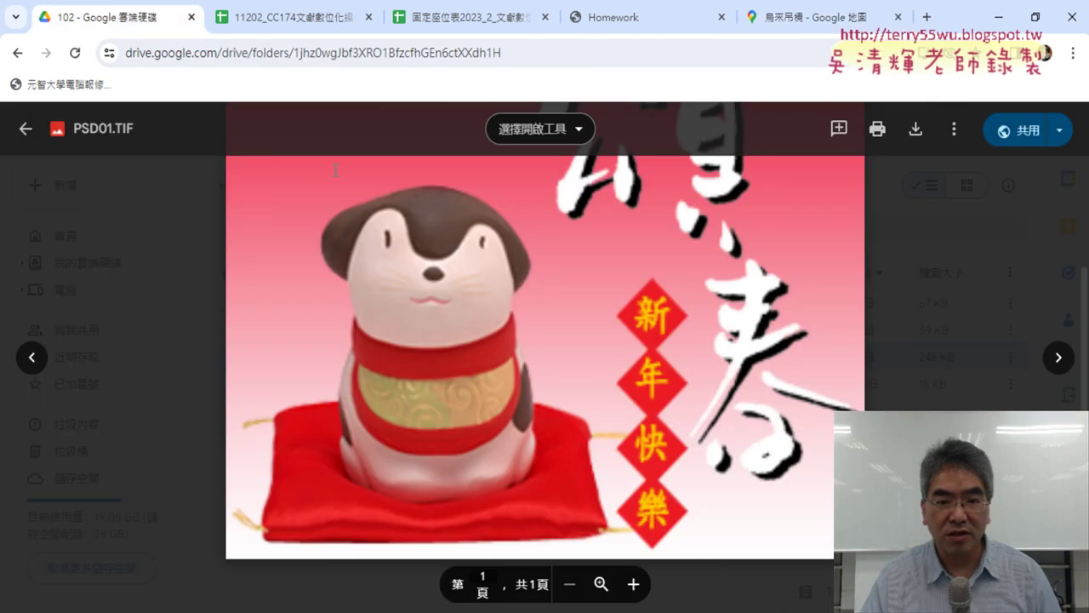
scroll(407, 244, "up", 1)
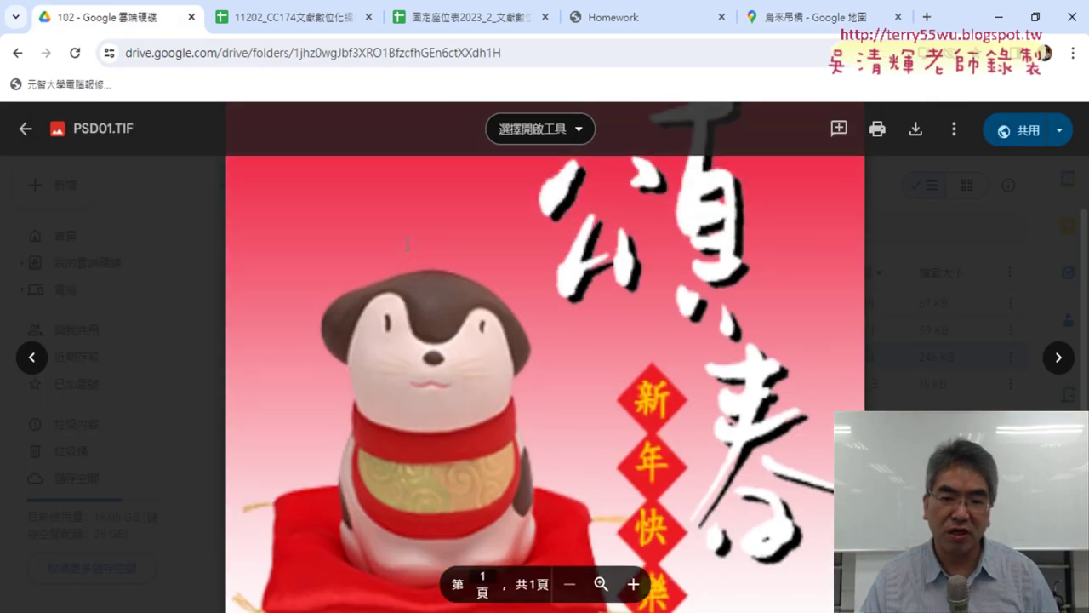
scroll(407, 244, "down", 1)
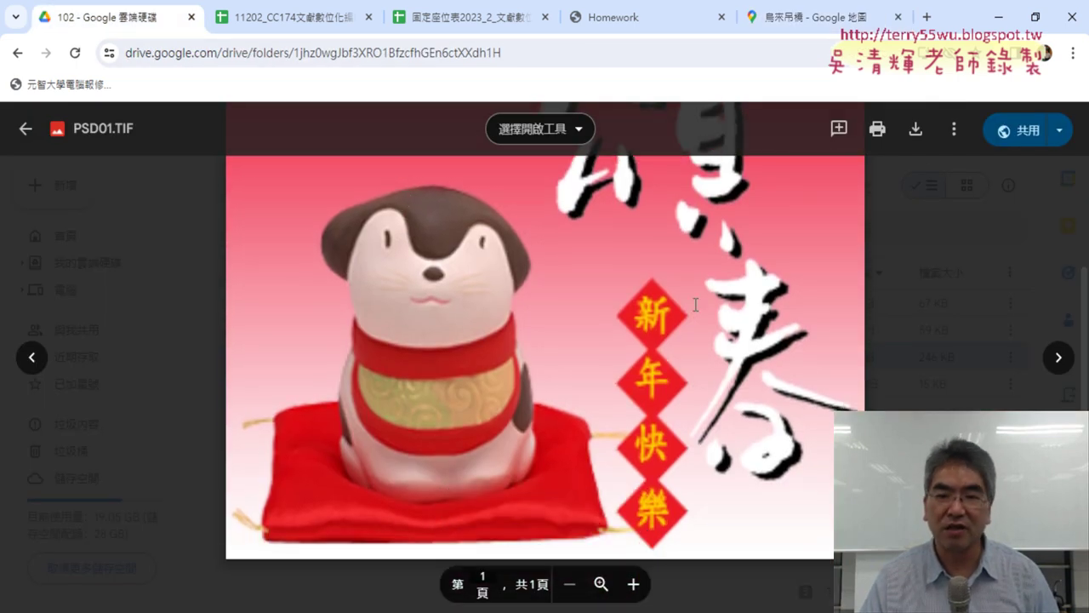
left_click(998, 18)
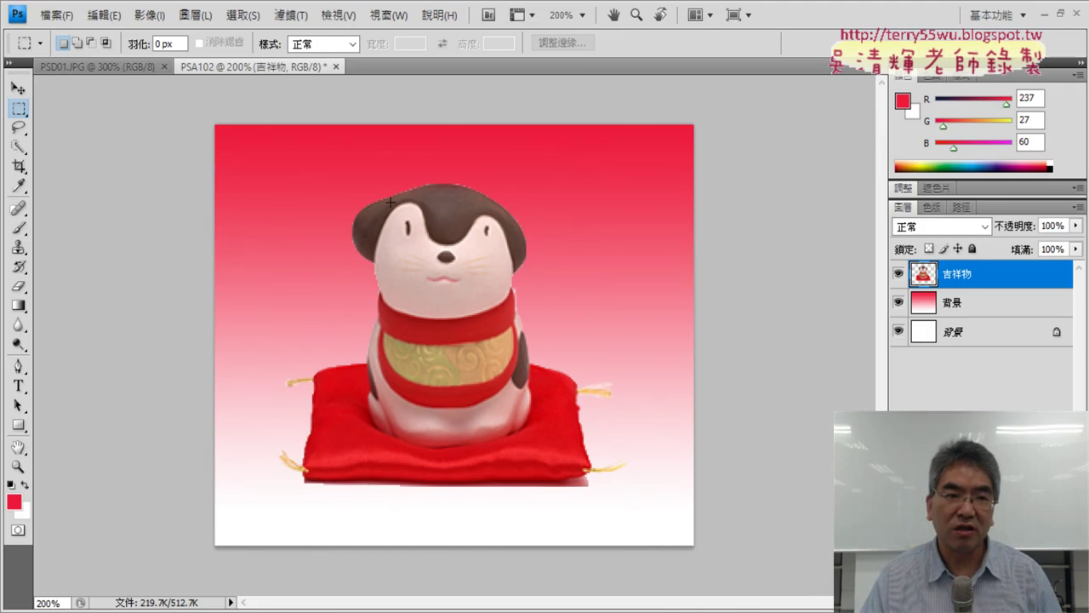
- Free-transform the 吉祥物 layer with linked width and height to 80%
left_click(106, 15)
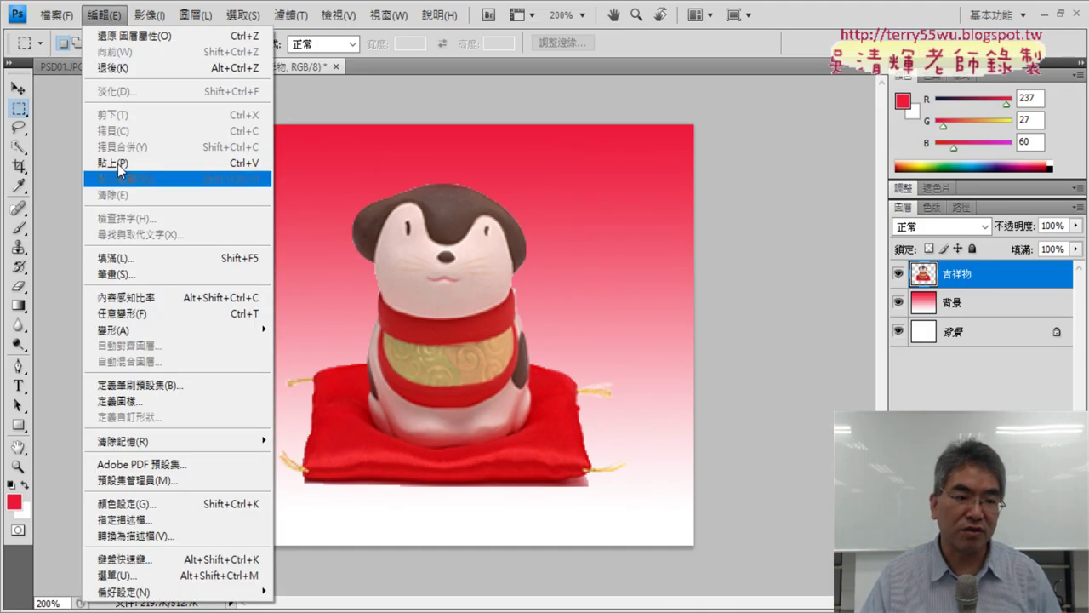
mouse_move(113, 329)
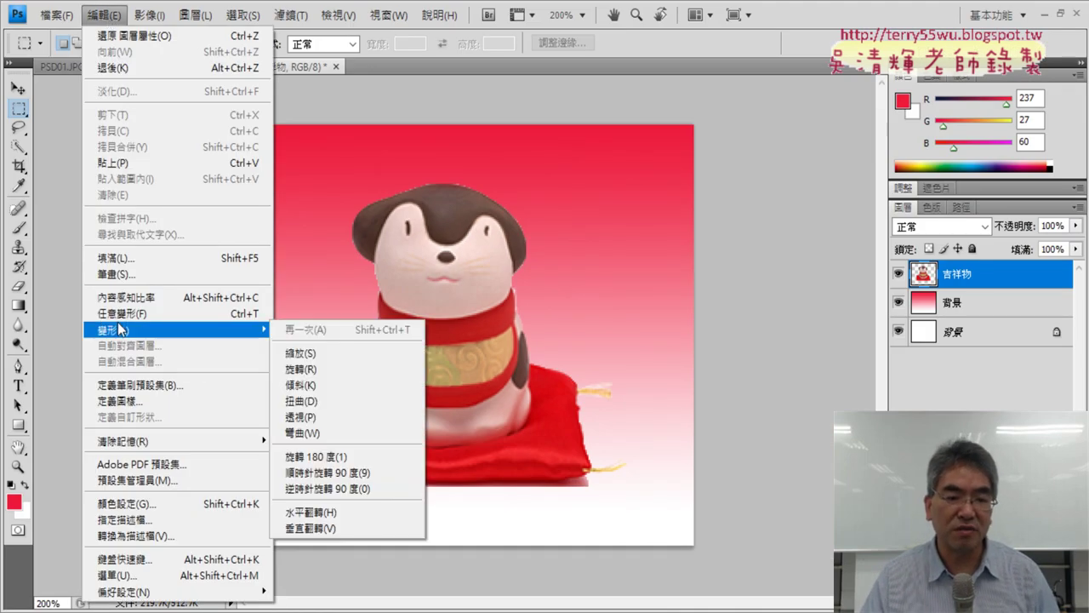
left_click(123, 314)
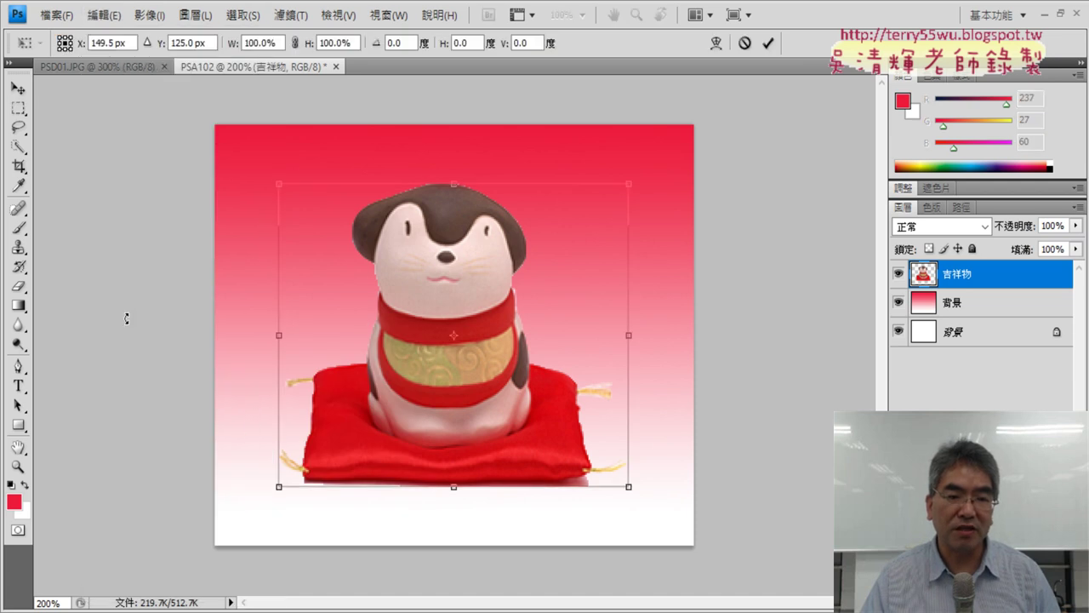
left_click(105, 16)
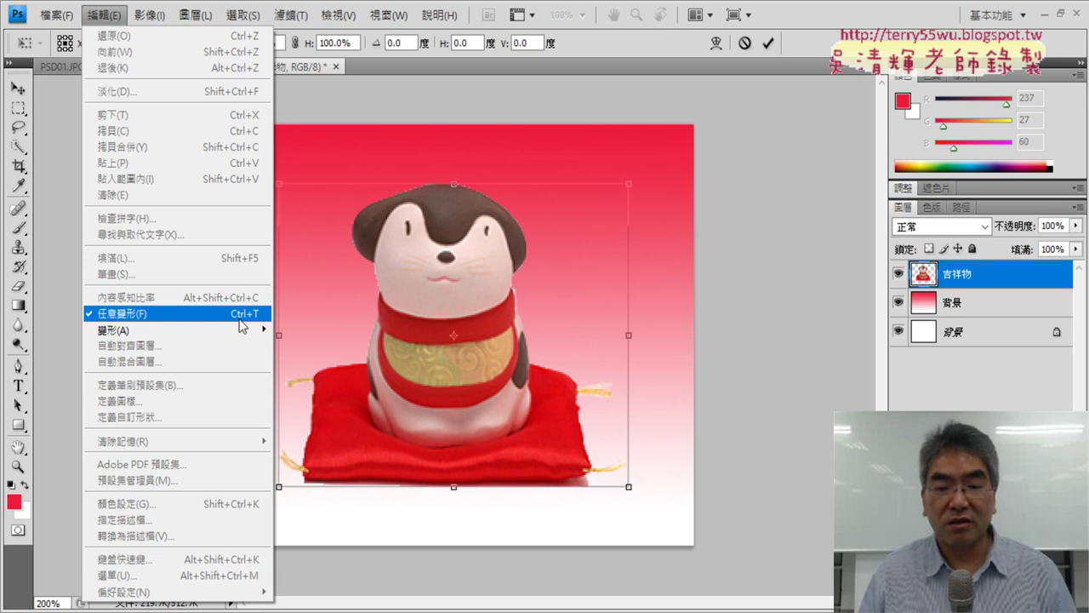
left_click(645, 66)
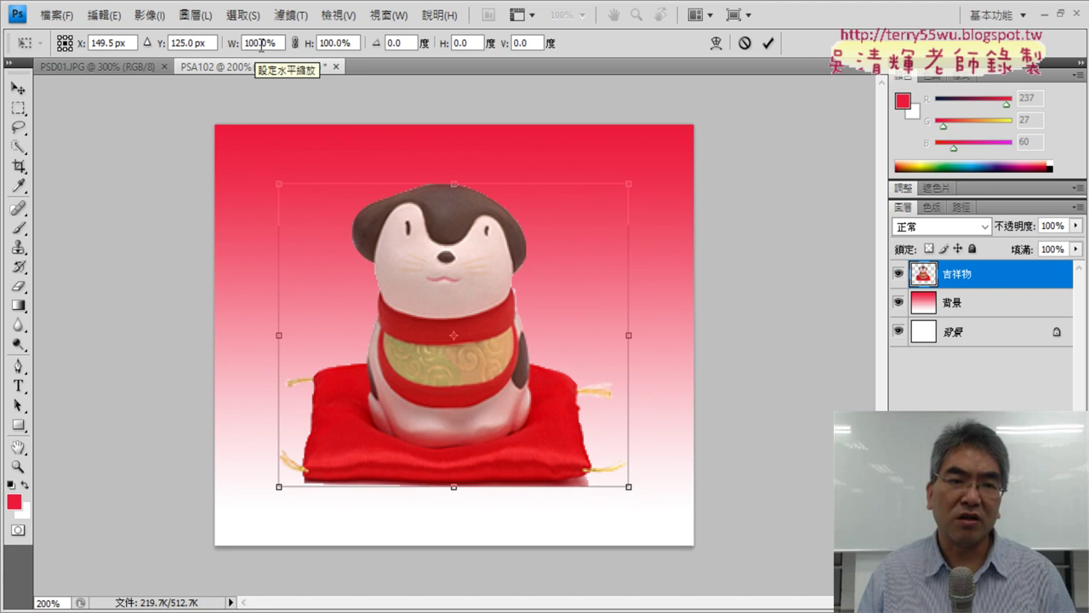
left_click(296, 42)
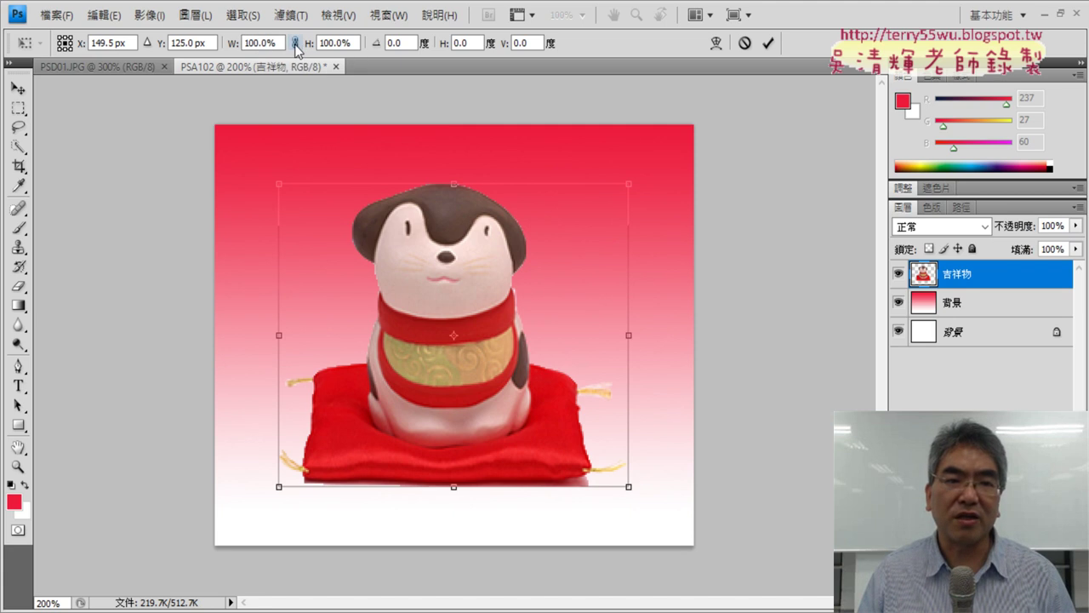
left_click(296, 44)
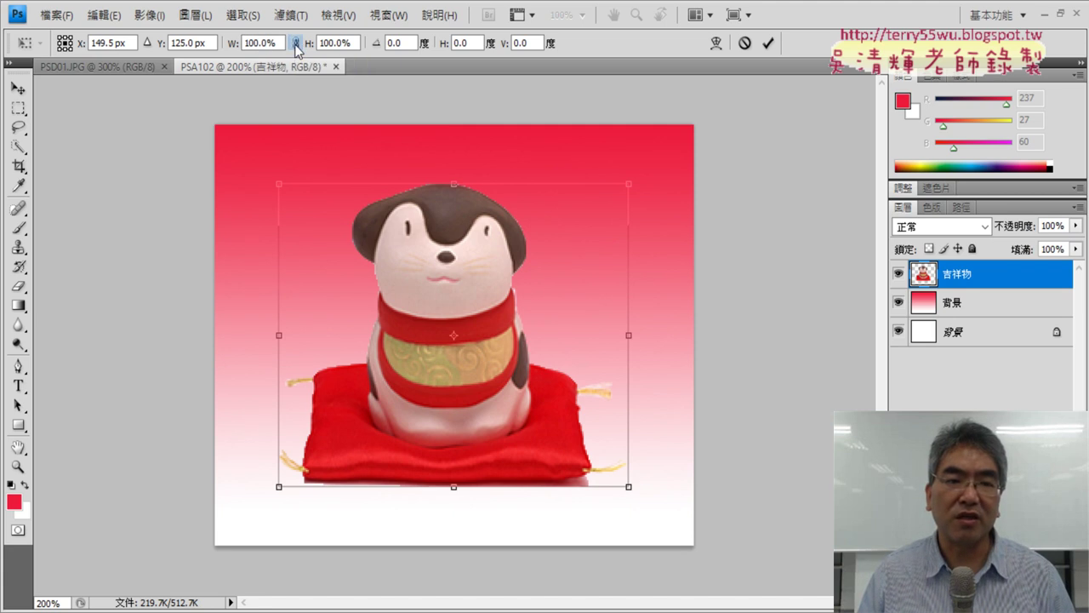
double_click(252, 42)
type("80")
key("Return")
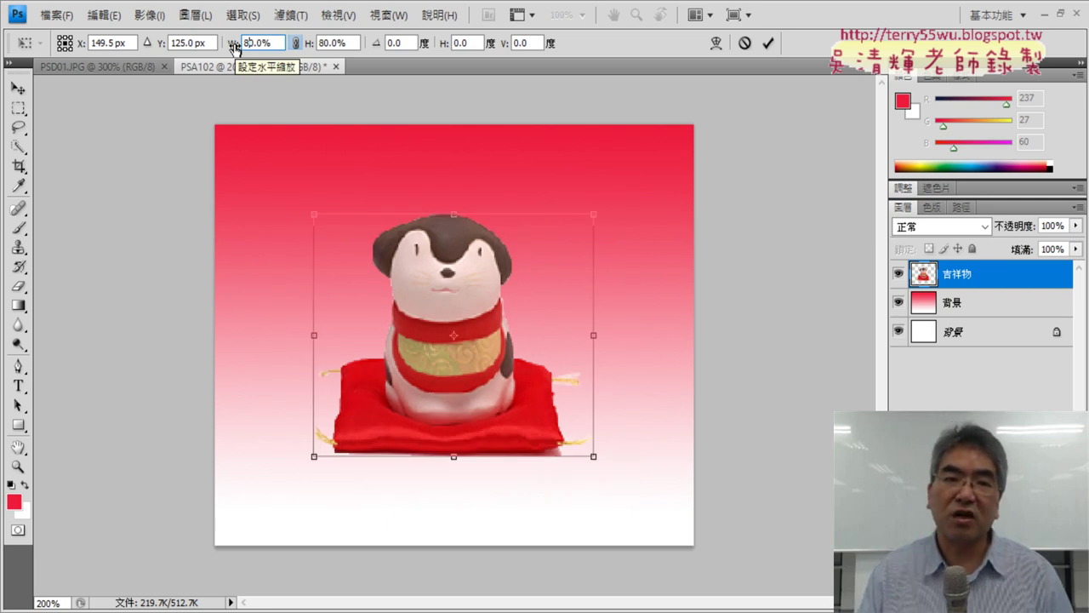
- Commit the 80% scaling and drag the figurine to the card's lower left
left_click(56, 14)
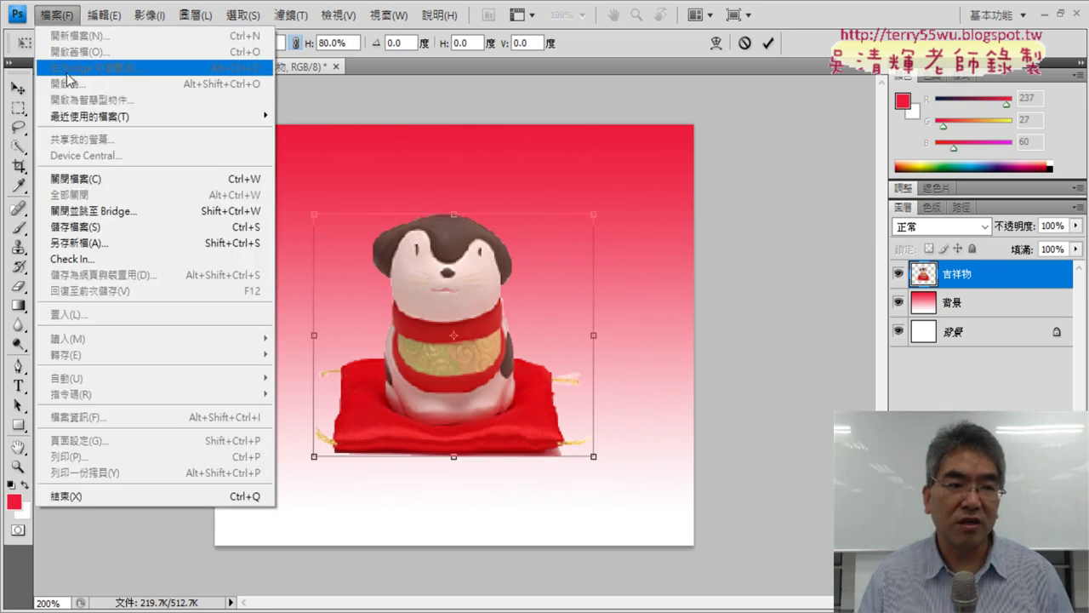
left_click(846, 16)
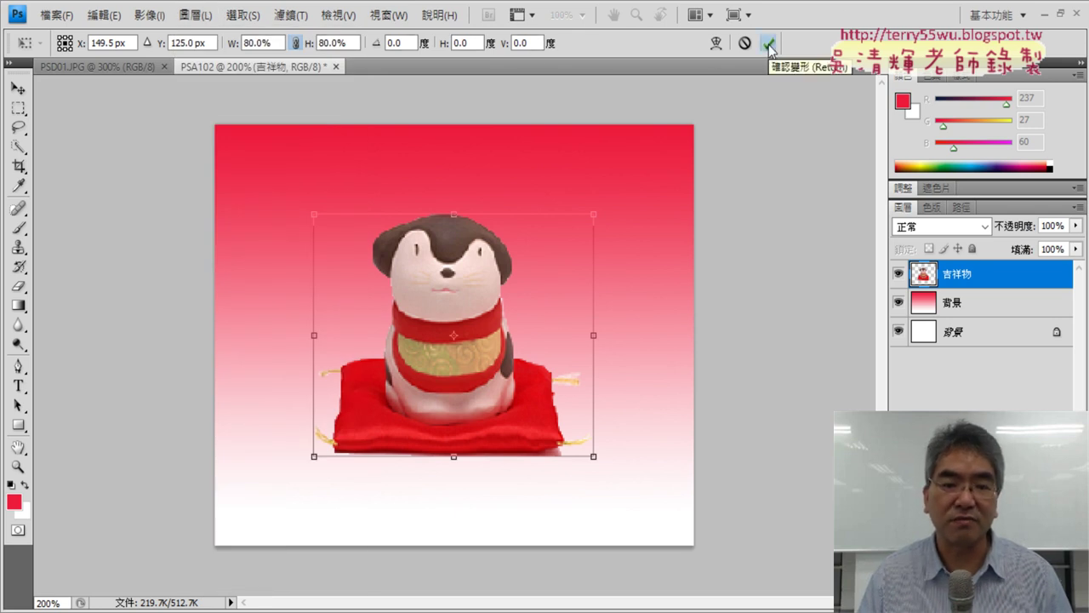
left_click(769, 44)
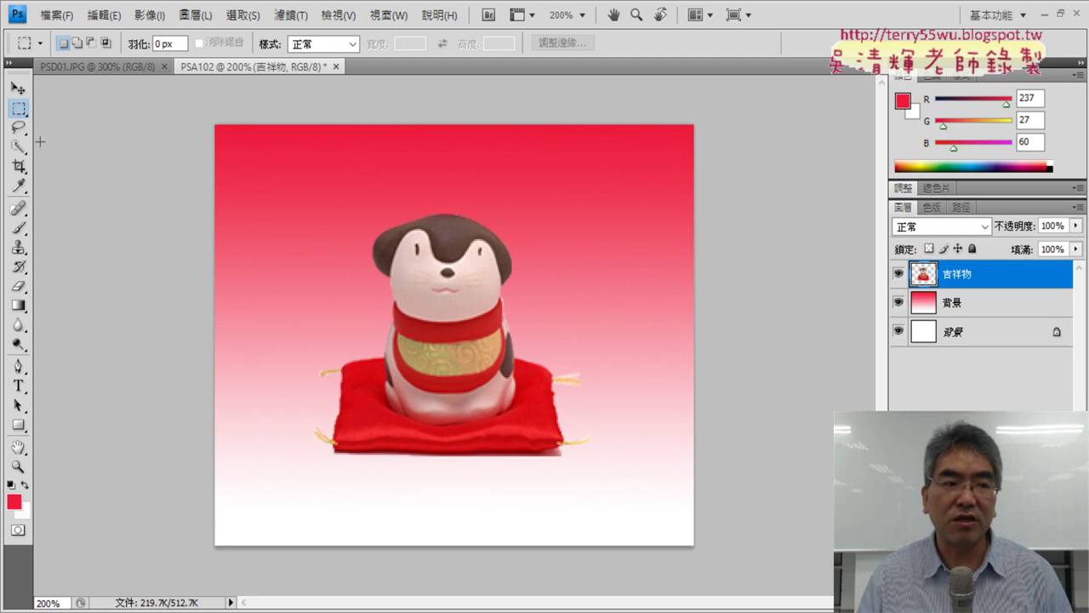
left_click(18, 88)
left_click_drag(432, 290, 336, 362)
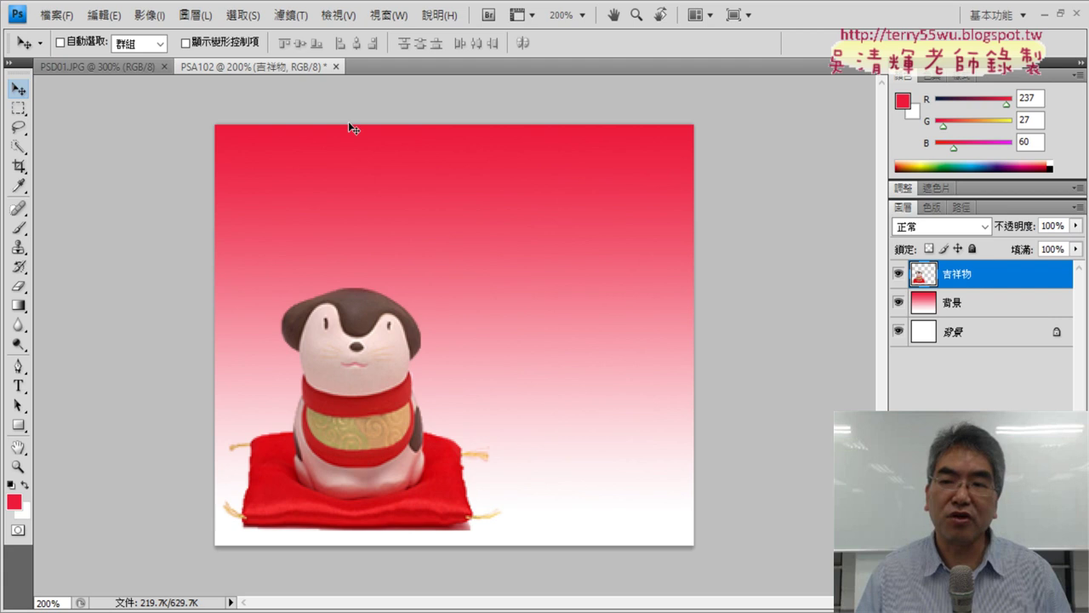
- Open PSD01.TIF from folder 102 at 200%, tabbed ahead of PSA102, then return to PSD01.JPG
left_click(57, 15)
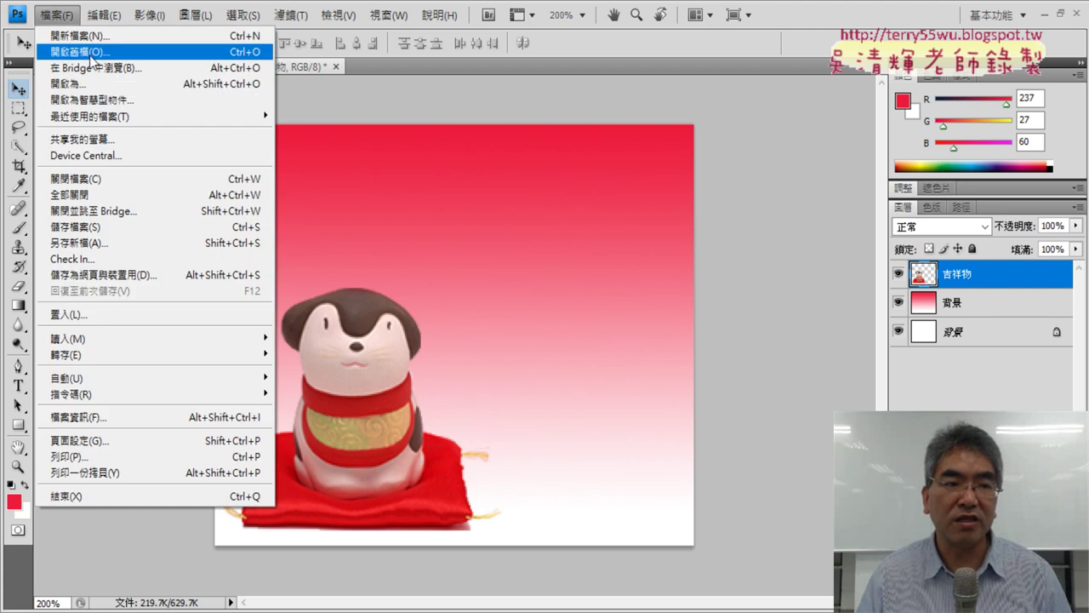
left_click(91, 56)
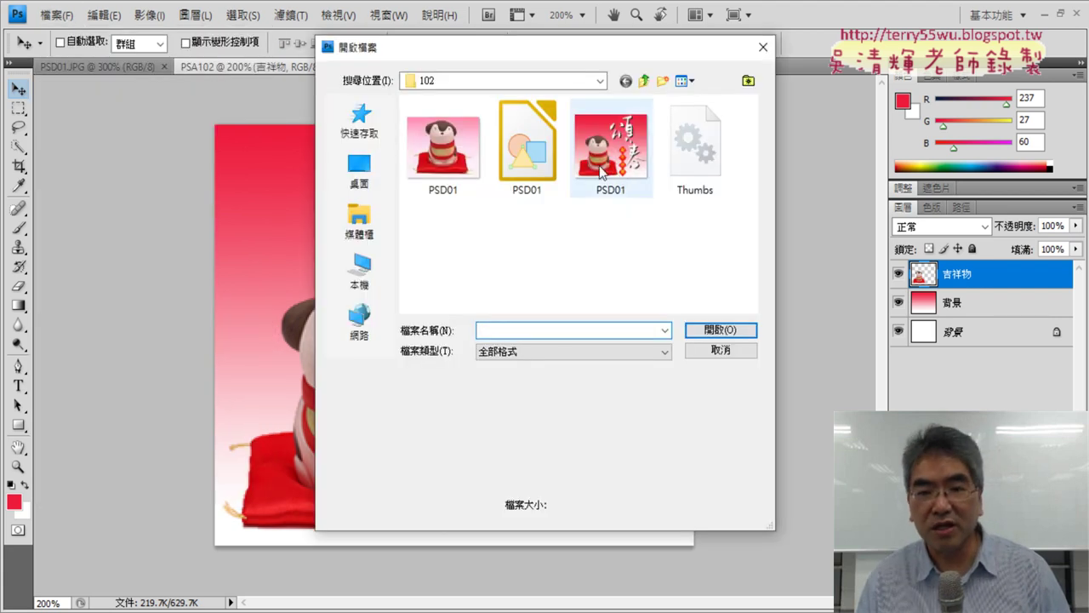
left_click(617, 149)
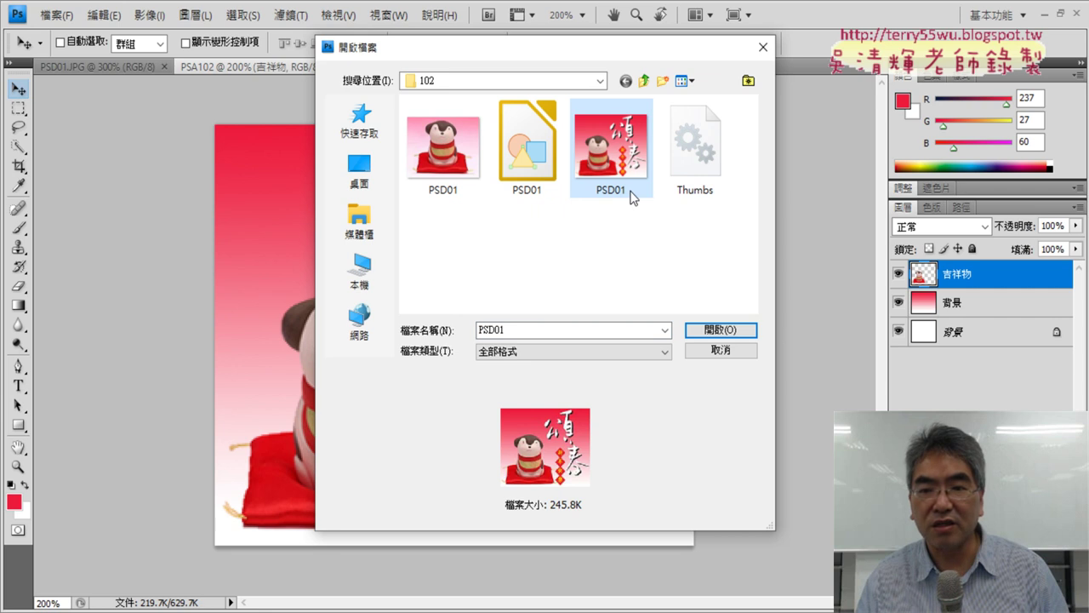
left_click(720, 330)
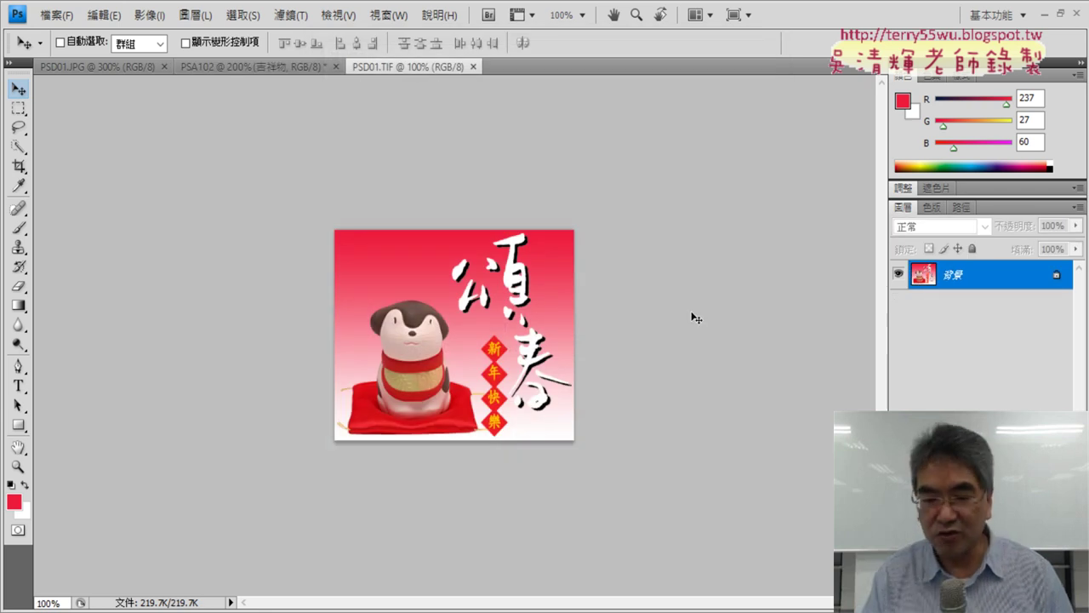
key("ctrl+plus")
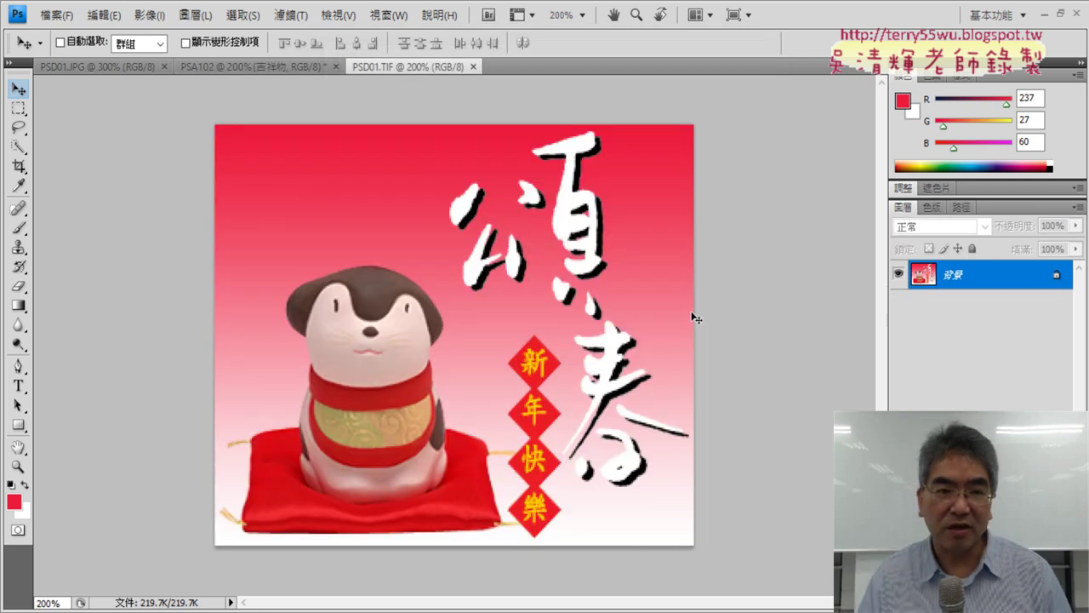
left_click_drag(391, 67, 206, 75)
left_click(106, 65)
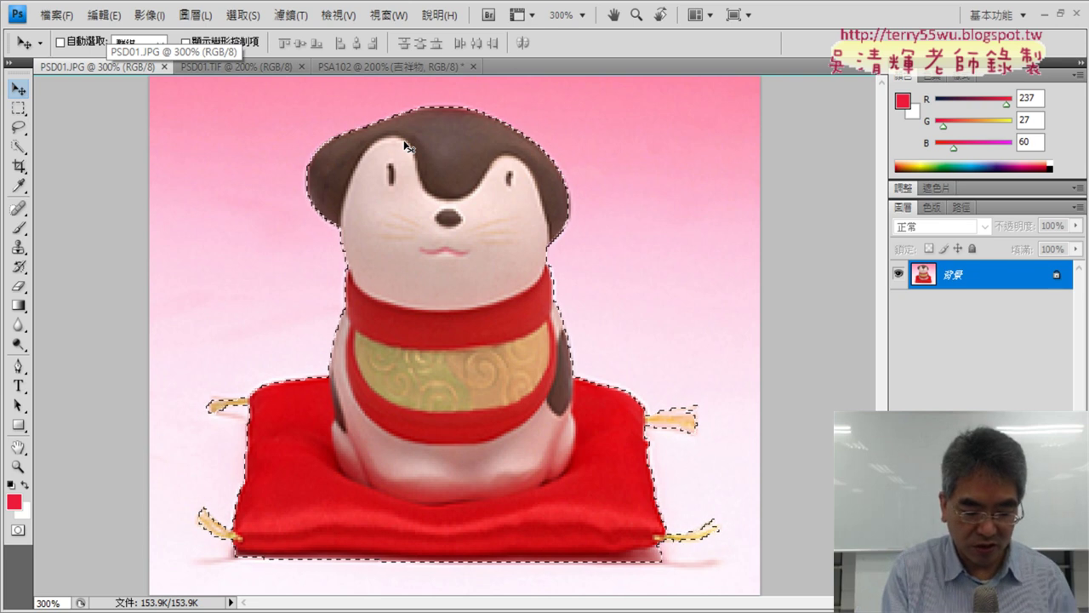
- Try an 80% proportional scale on the dog, undo it, and move the PSA102 tab to second place
key("ctrl+t")
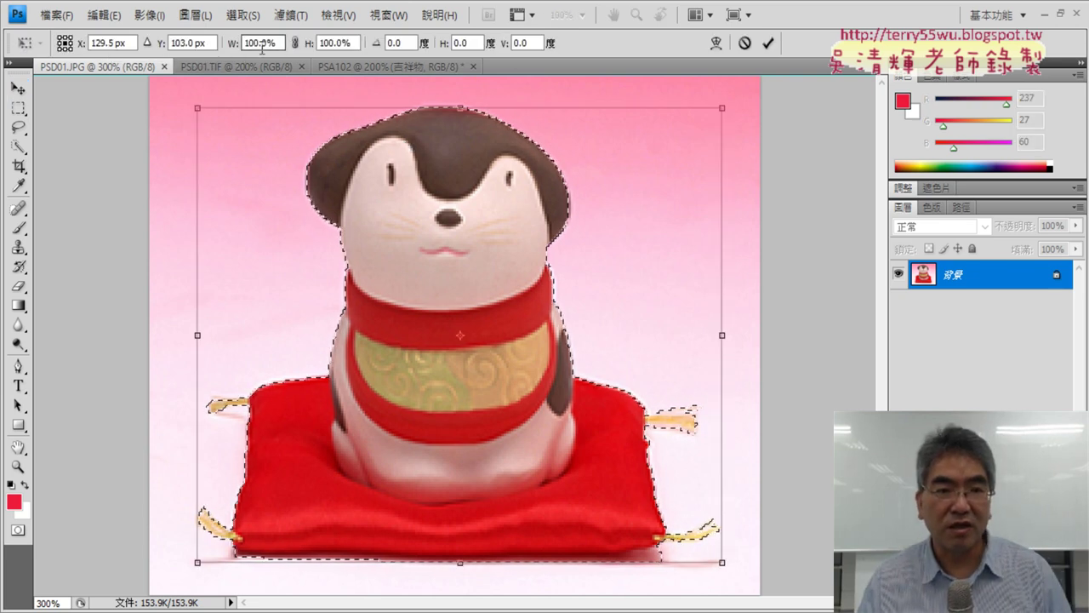
left_click(295, 43)
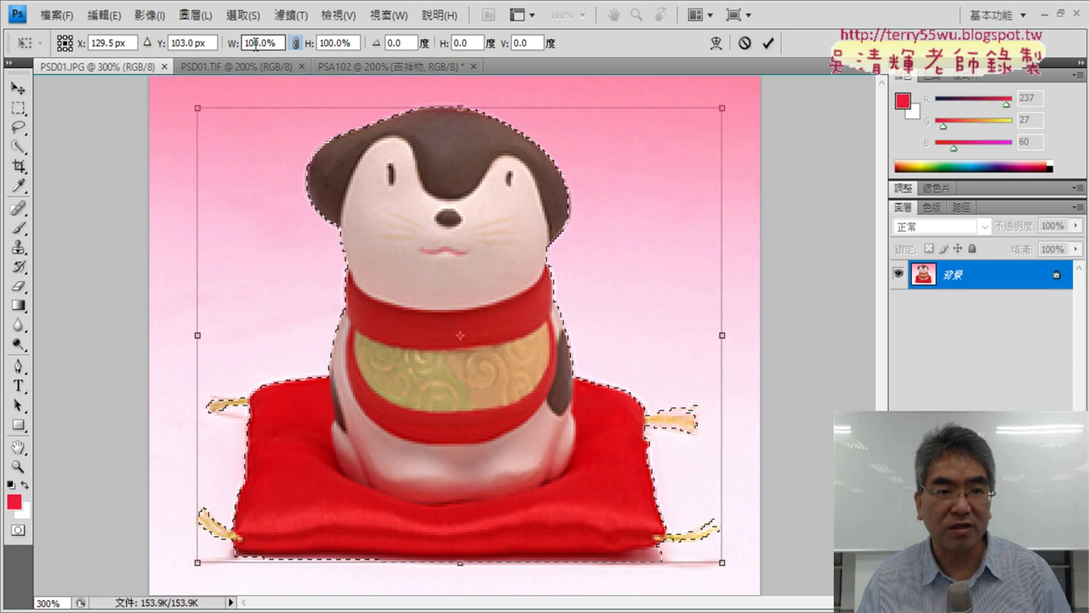
type("80")
key("Return")
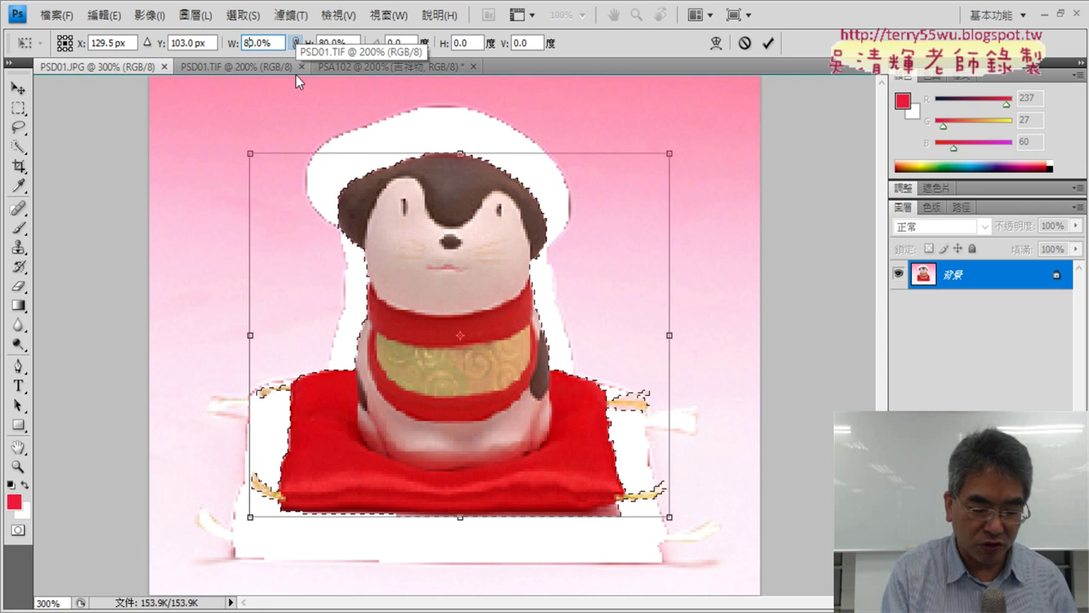
key("ctrl+z")
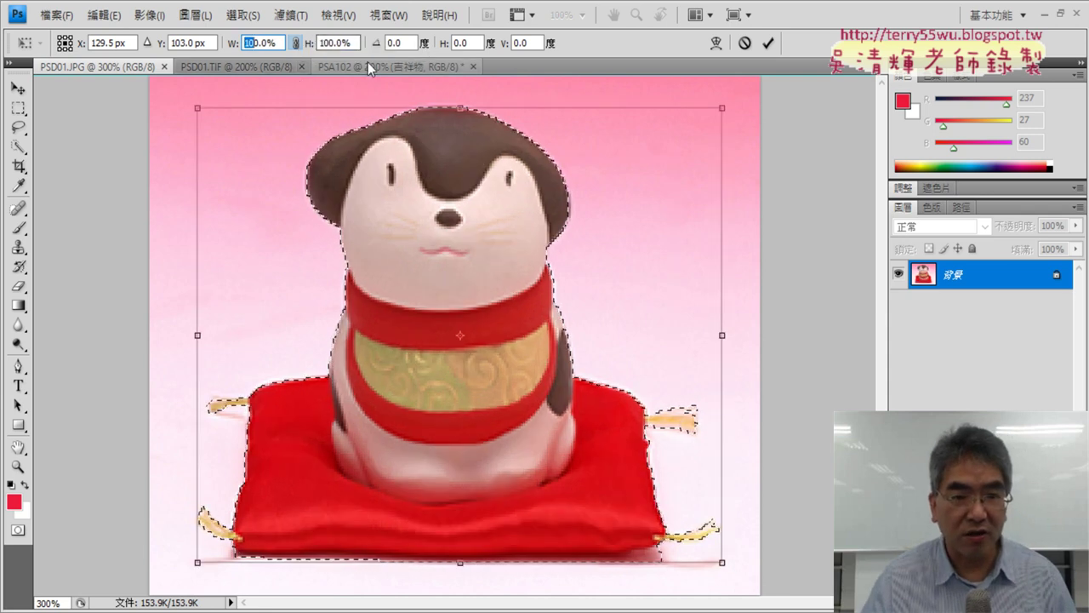
left_click_drag(367, 59, 227, 73)
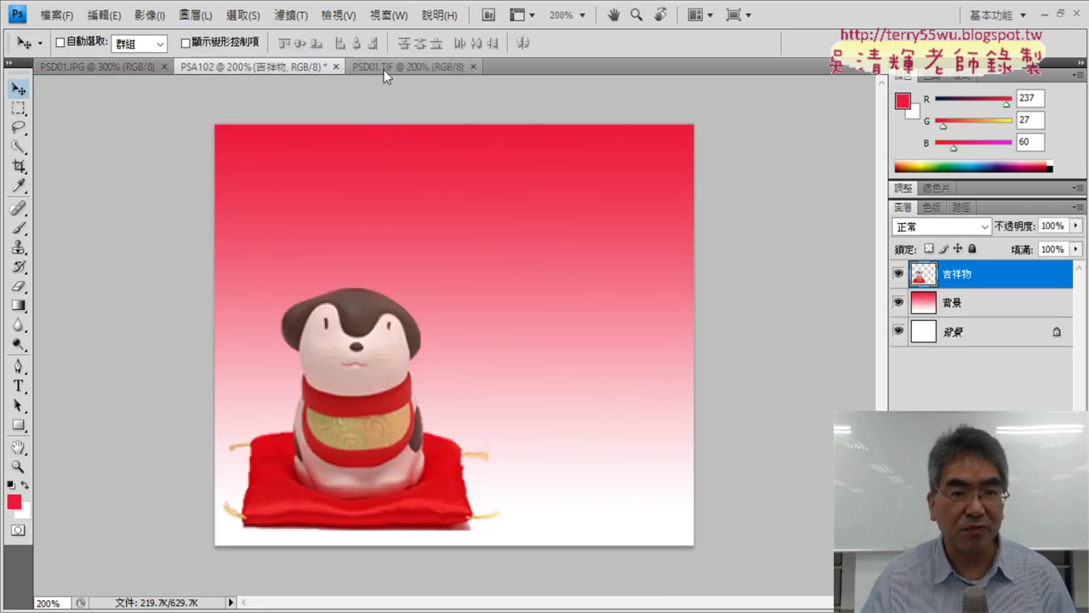
- Flip between PSA102 and the PSD01.TIF sample to compare the mascot sizes
left_click(417, 64)
left_click(291, 68)
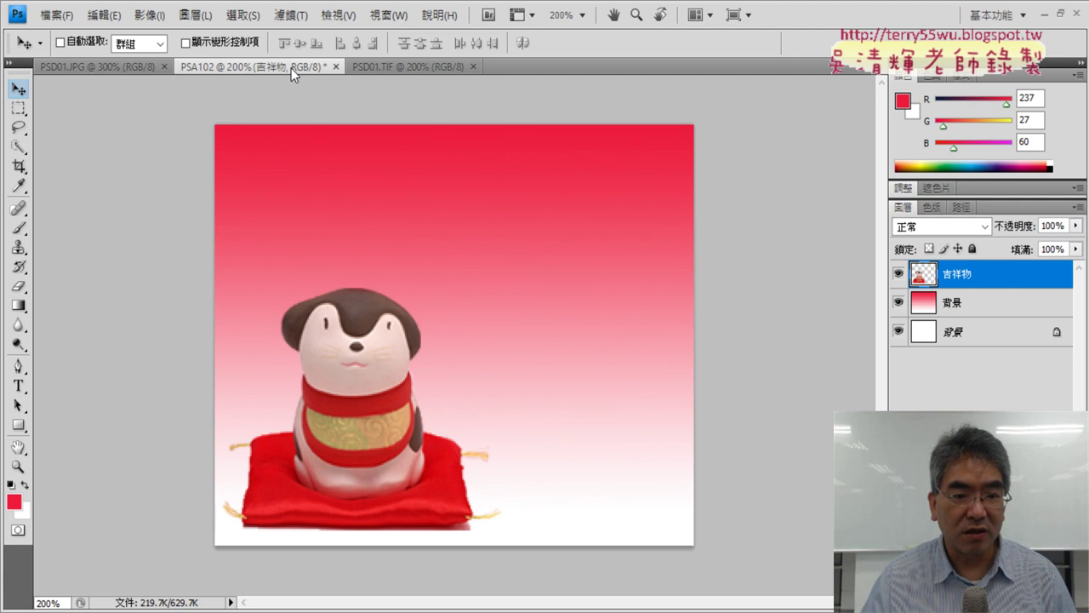
left_click(398, 67)
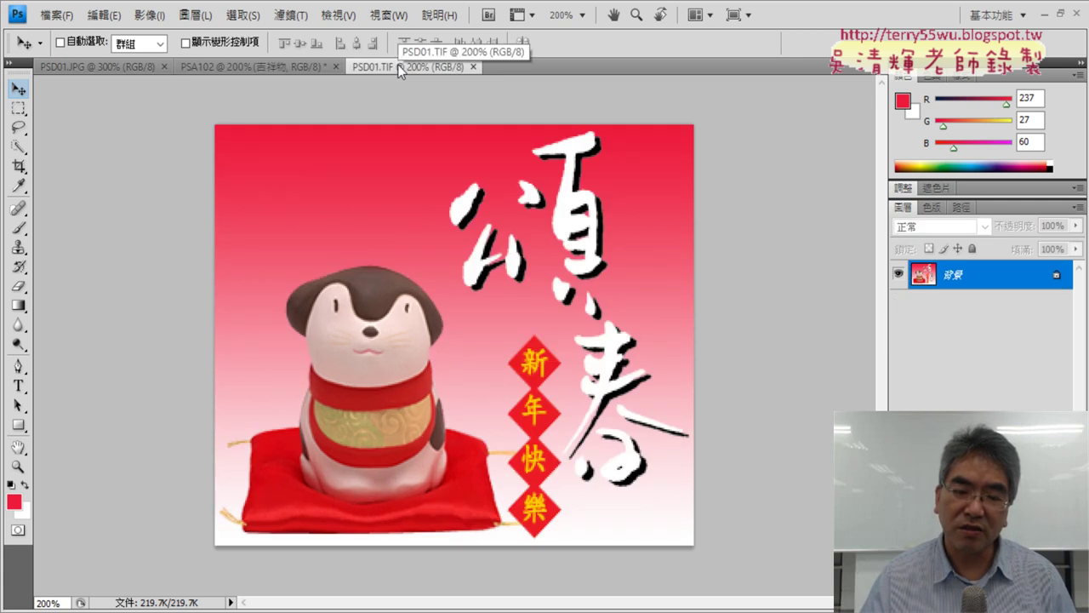
left_click(269, 70)
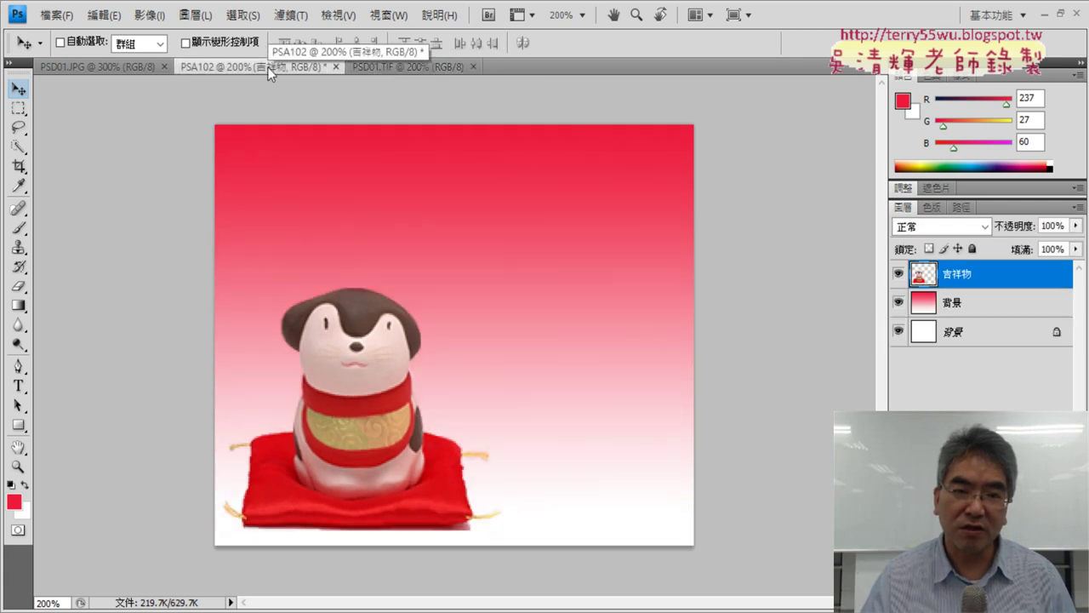
left_click(412, 68)
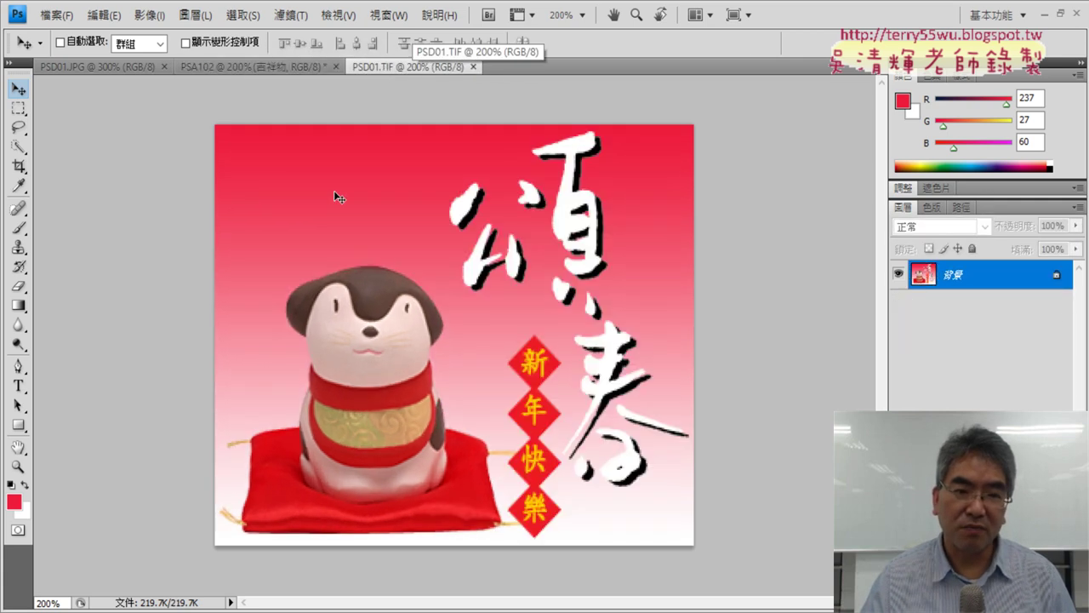
left_click(269, 70)
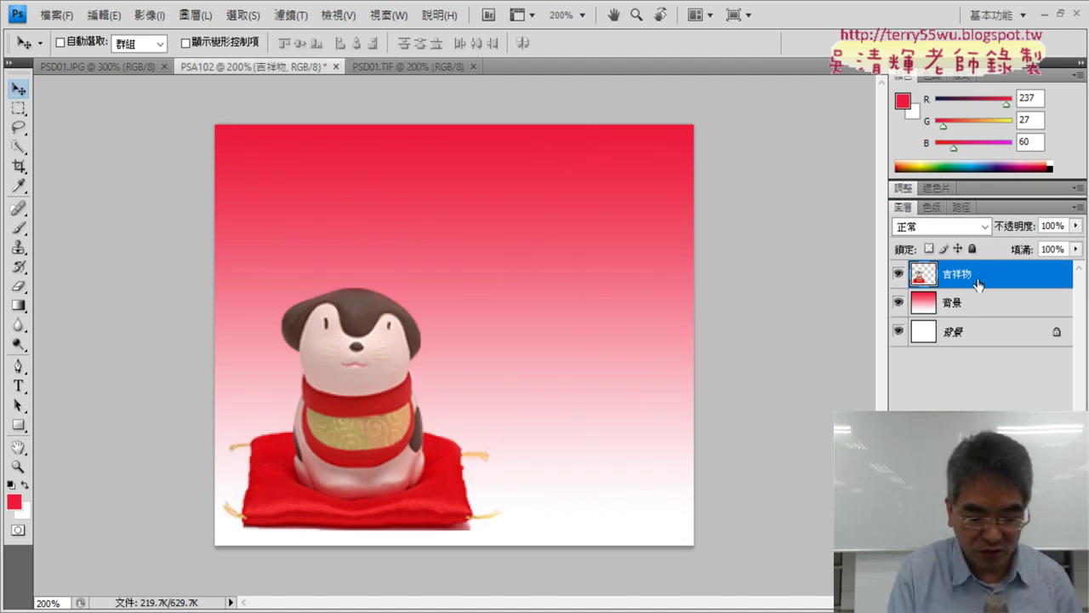
- Enlarge the 吉祥物 figurine to about 113% and check it against the sample
key("ctrl+t")
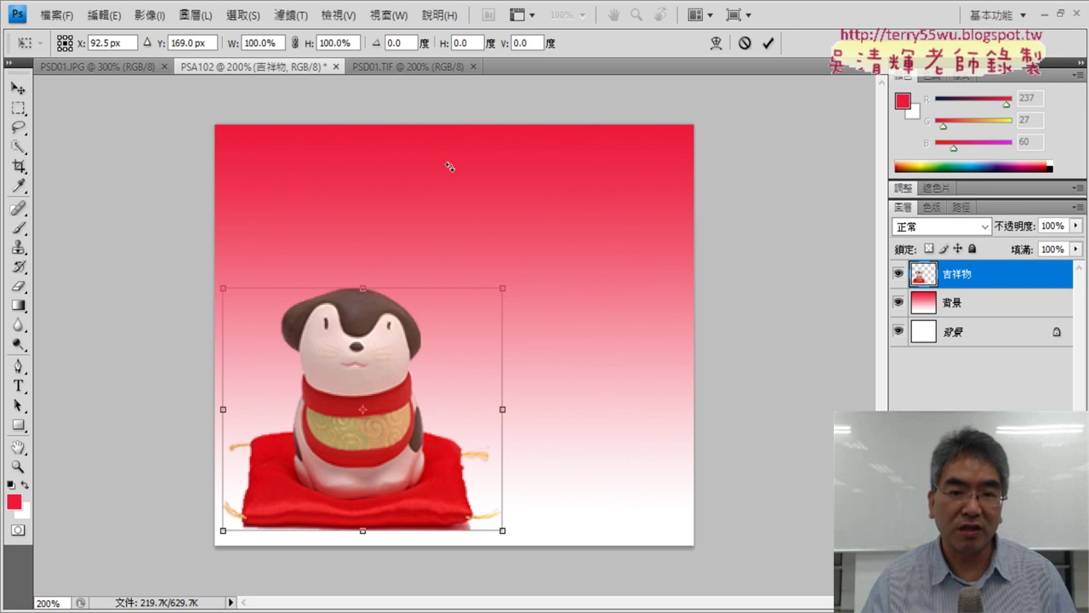
left_click_drag(503, 286, 513, 277)
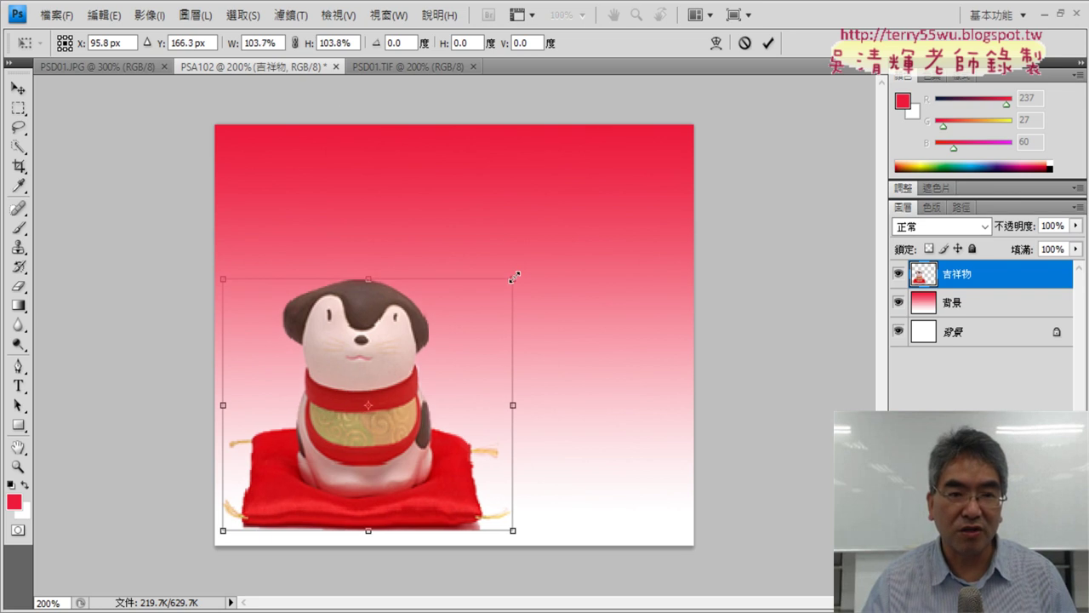
key("ctrl+z")
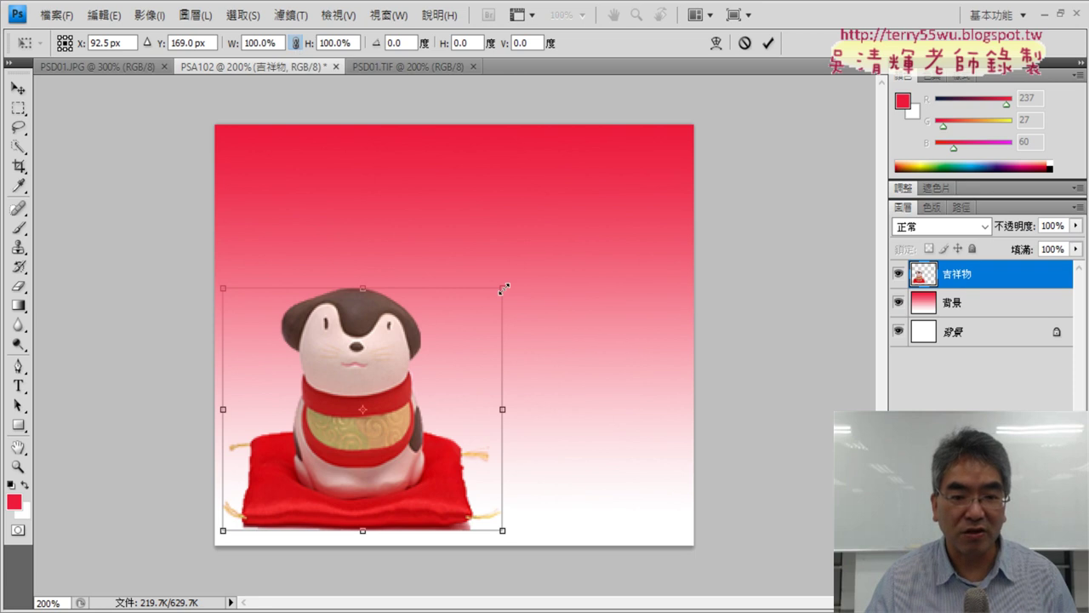
left_click_drag(504, 288, 539, 255)
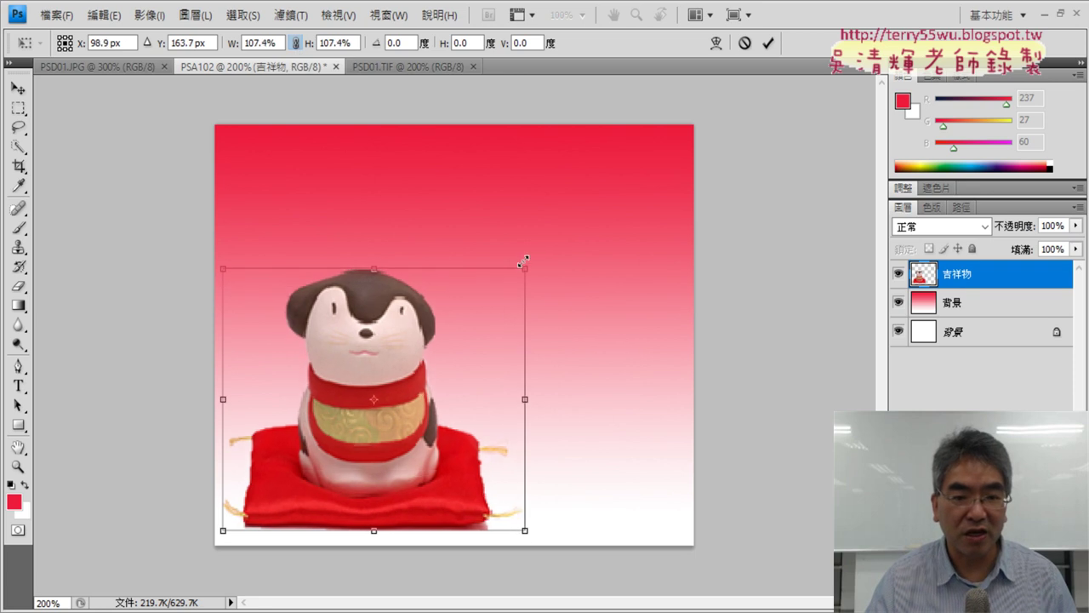
left_click(768, 44)
left_click(400, 65)
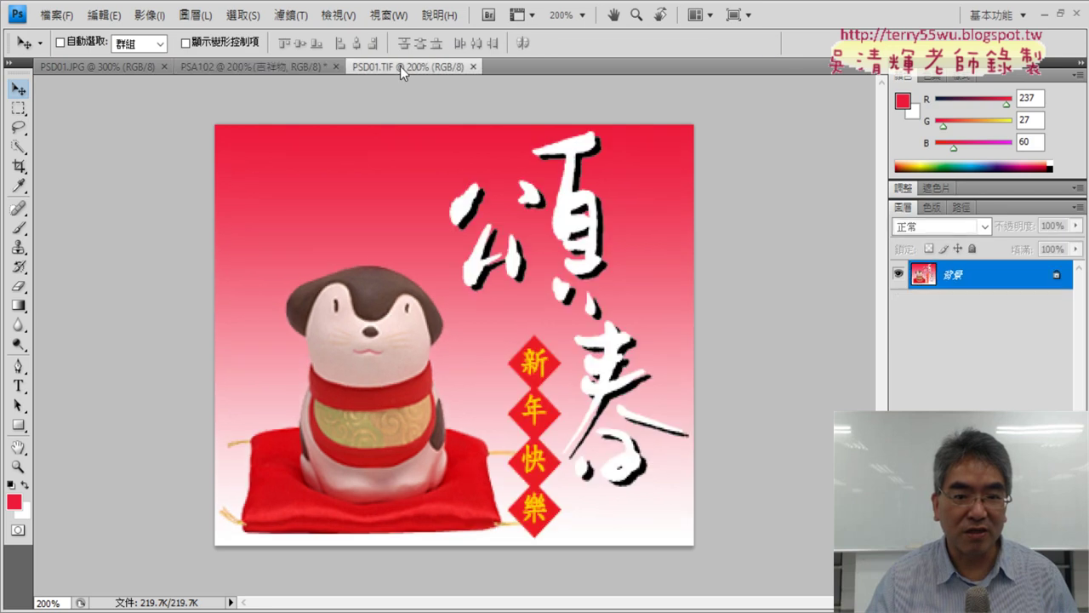
left_click(277, 70)
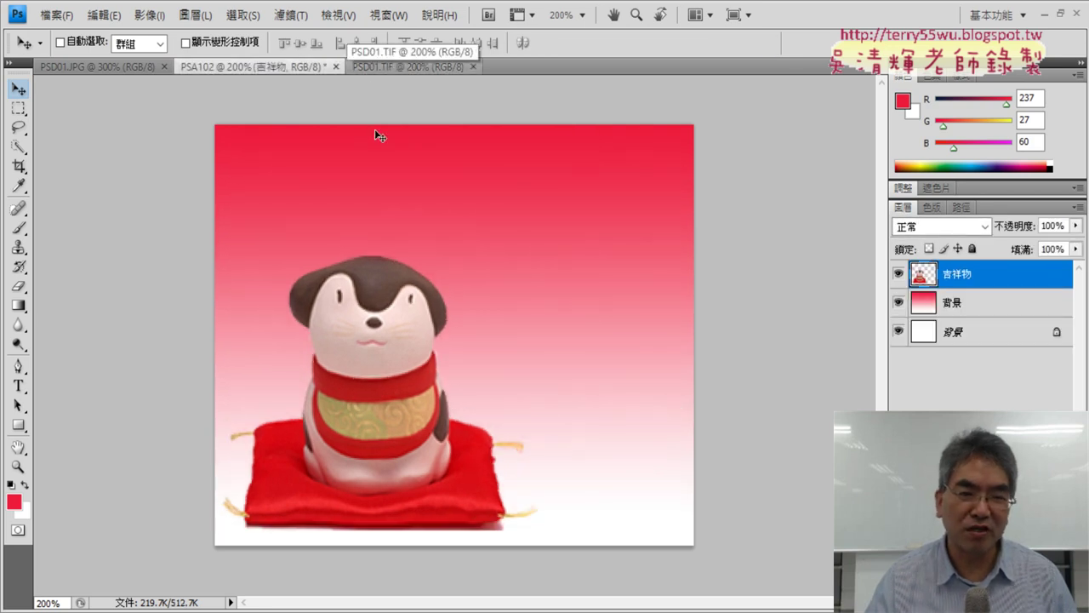
- Fine-tune the figurine down to 99% and compare again with PSD01.TIF
key("ctrl+t")
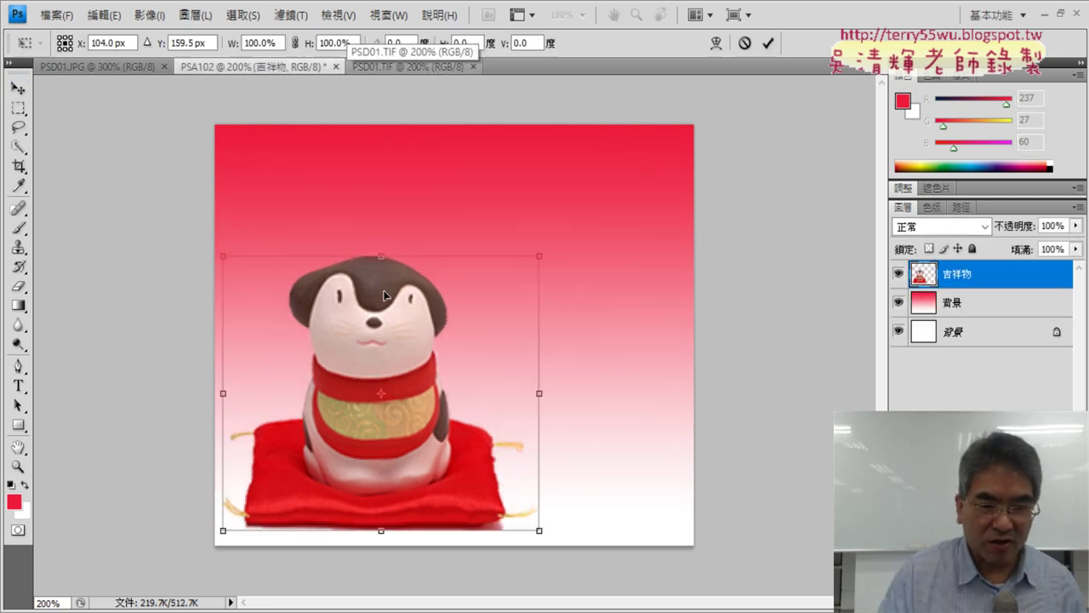
left_click_drag(539, 257, 534, 266)
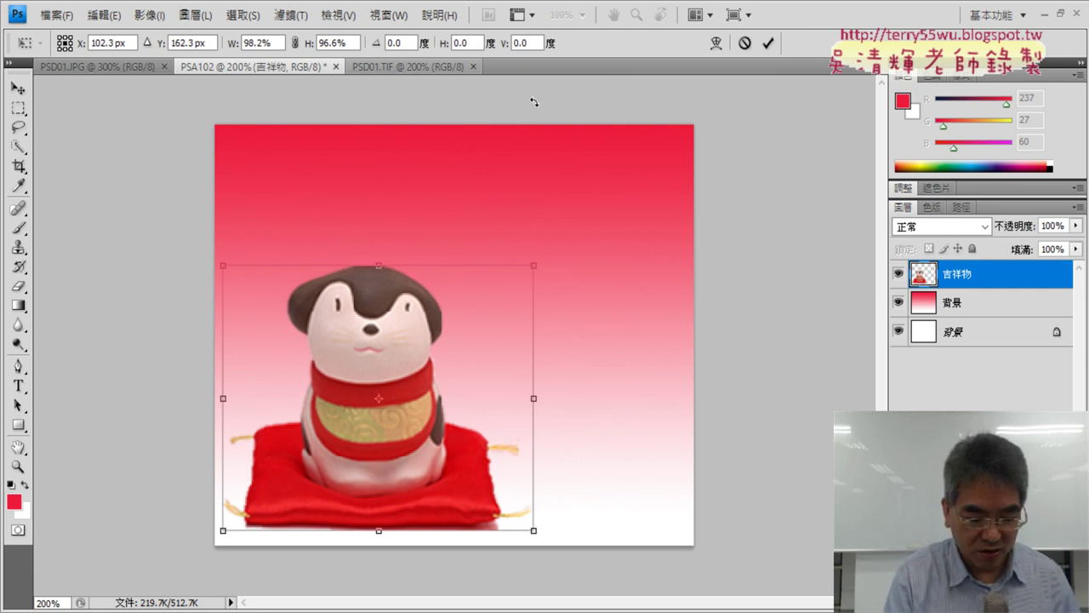
key("ctrl+z")
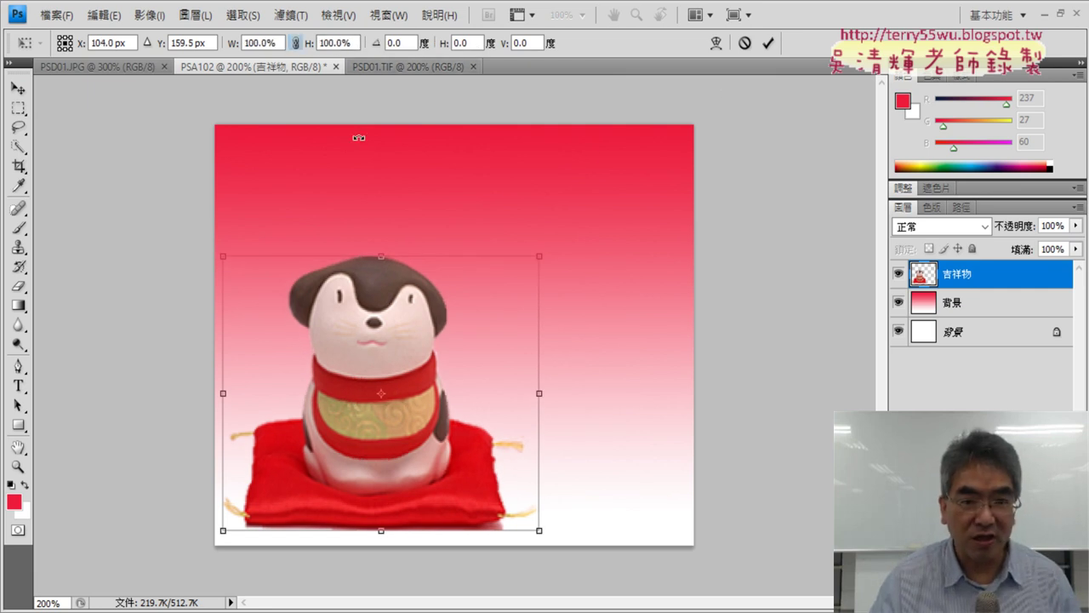
left_click_drag(539, 255, 532, 264)
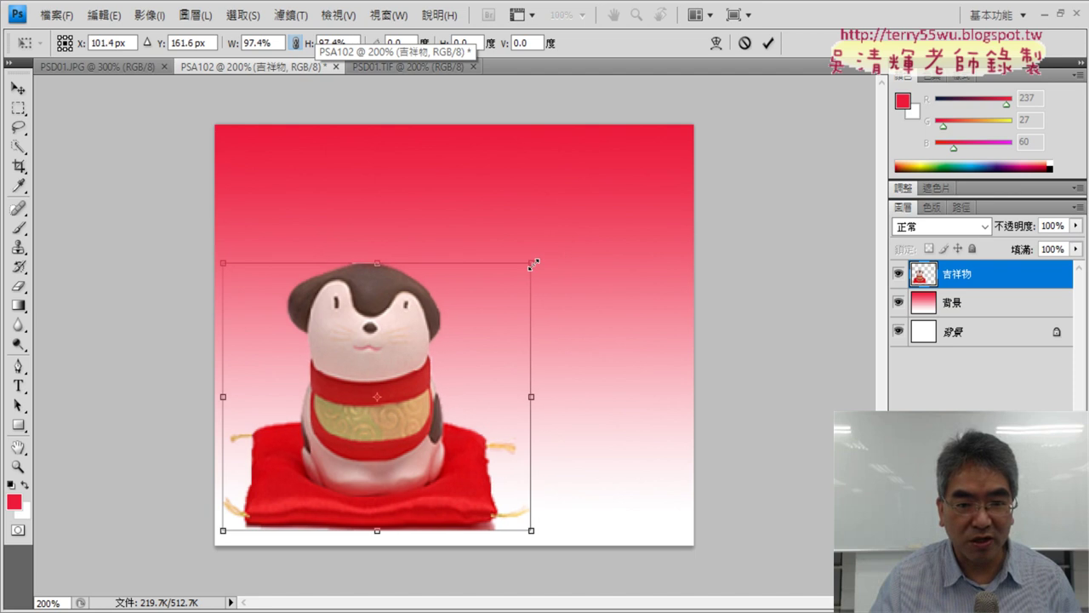
left_click(769, 44)
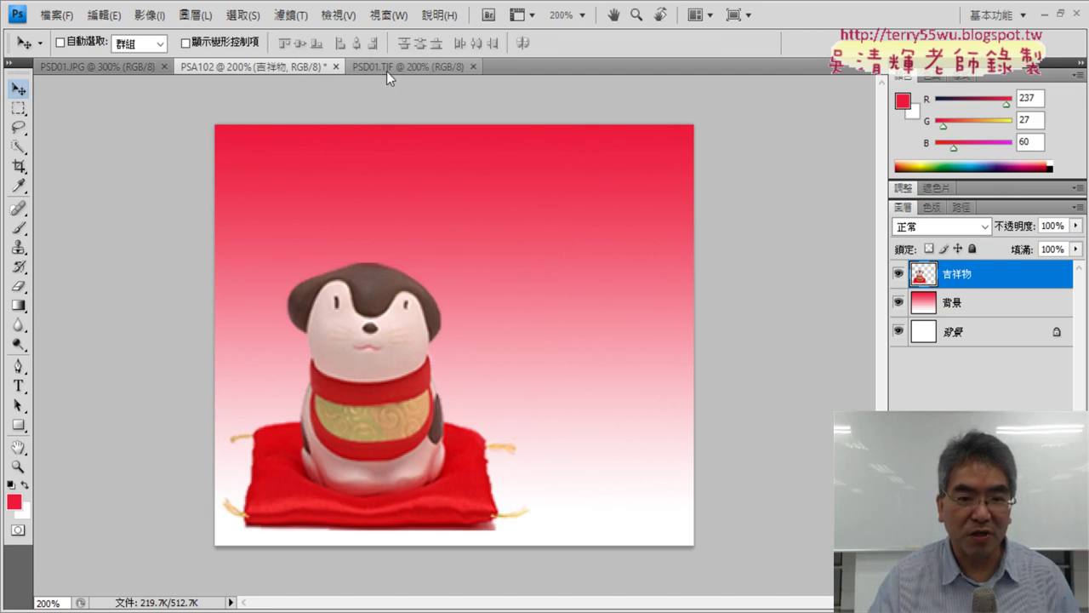
left_click(386, 68)
left_click(290, 72)
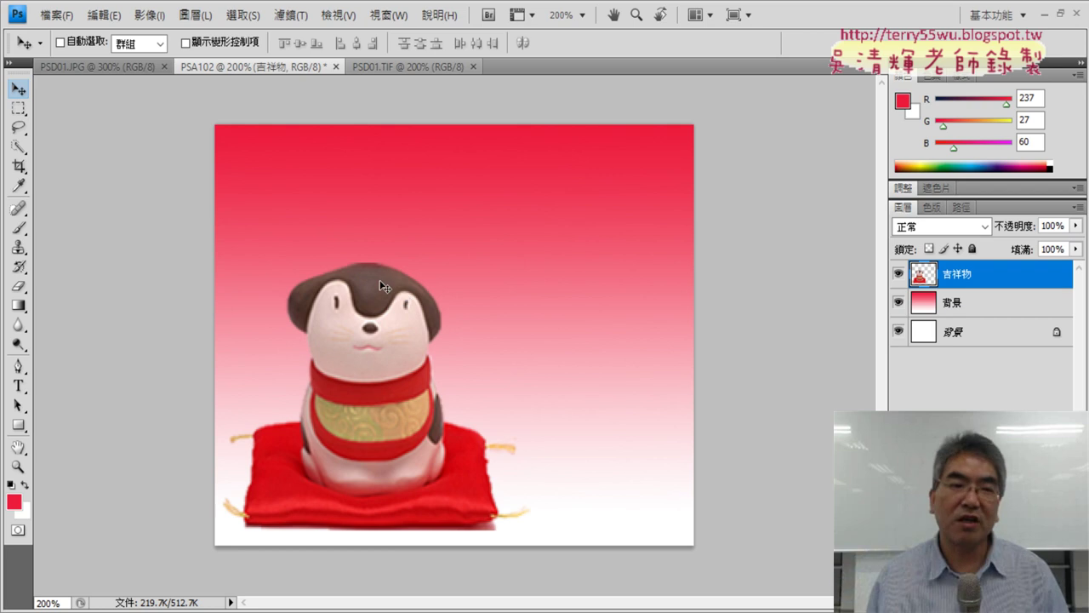
- Save PSA102.psd in Photoshop format with maximum compatibility
left_click(55, 14)
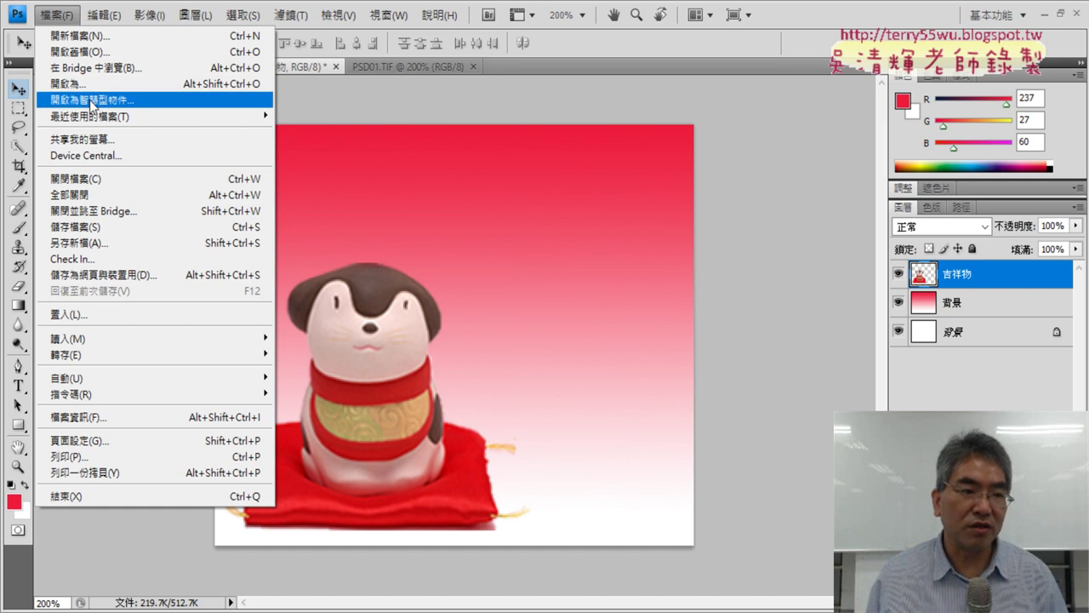
left_click(109, 242)
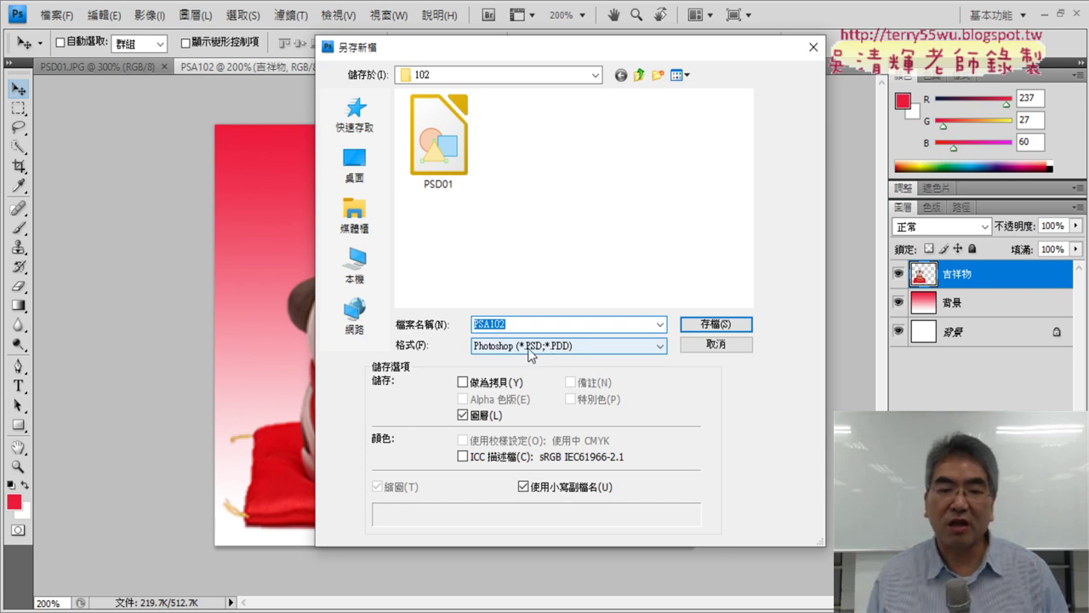
left_click(711, 326)
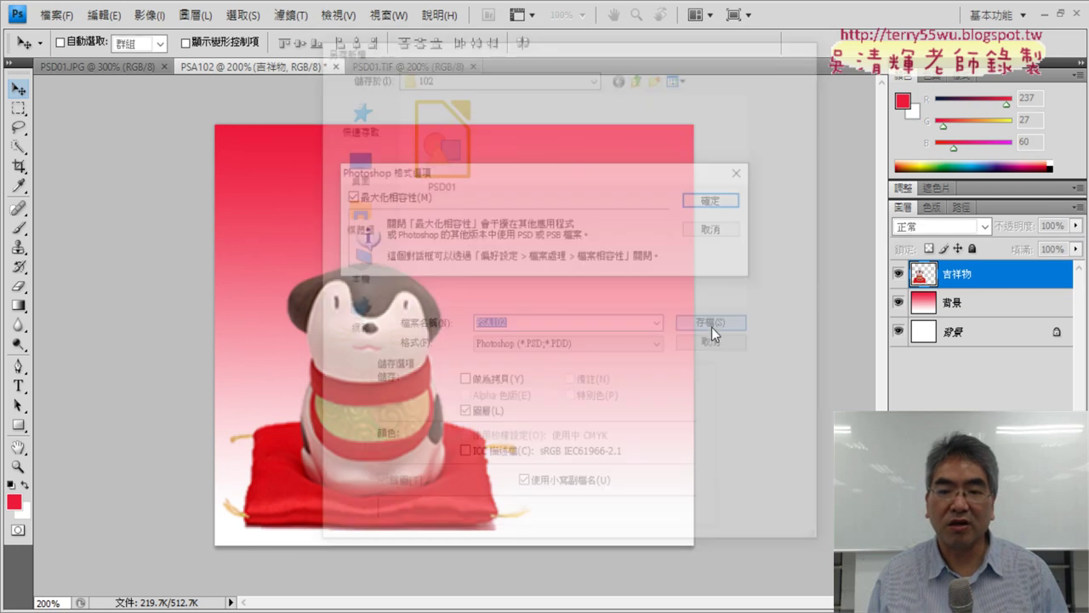
left_click(714, 203)
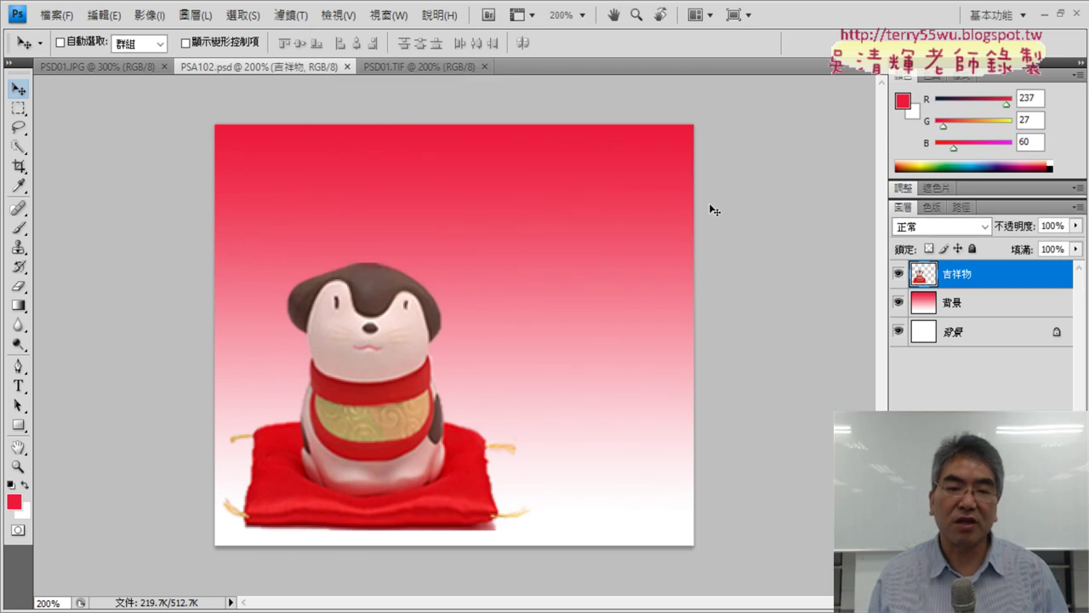